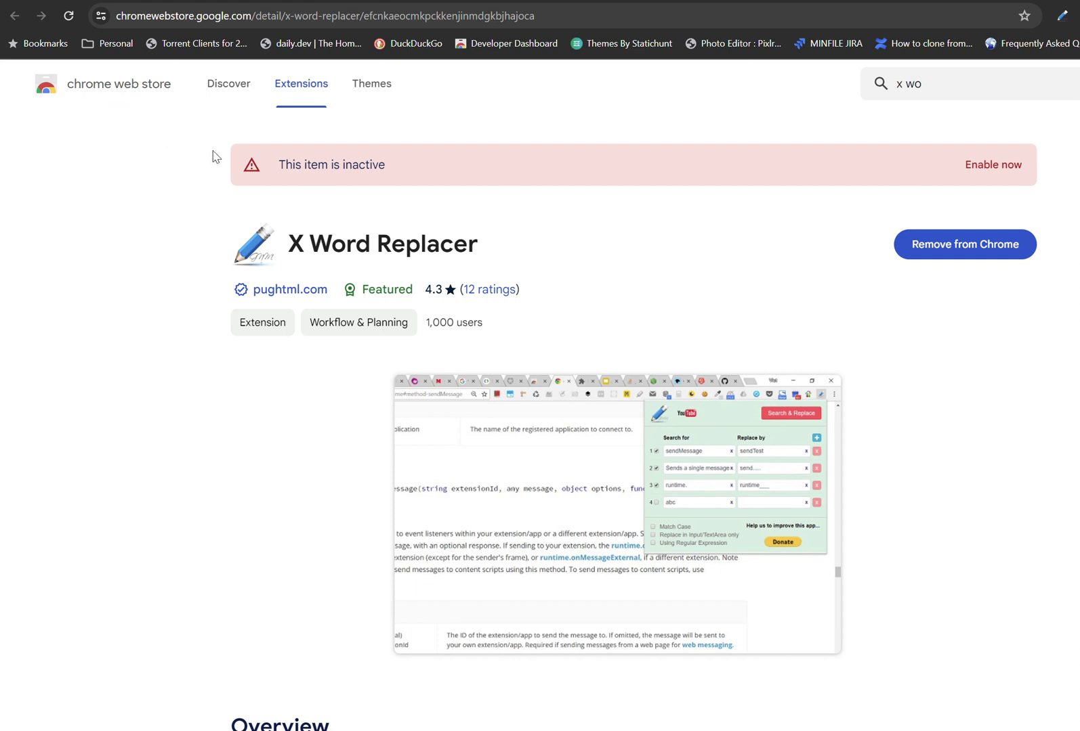
Leave the X Word Replacer store listing for the localhost regex blog tab and show the extension's rules
click(940, 86)
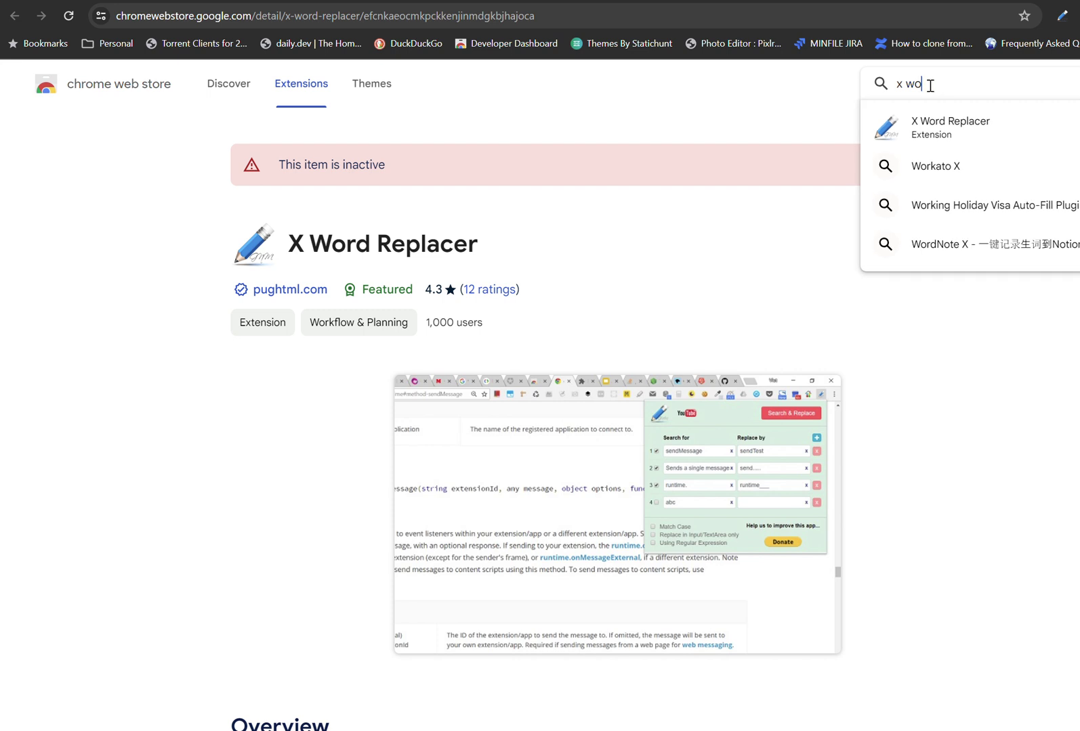
click(834, 109)
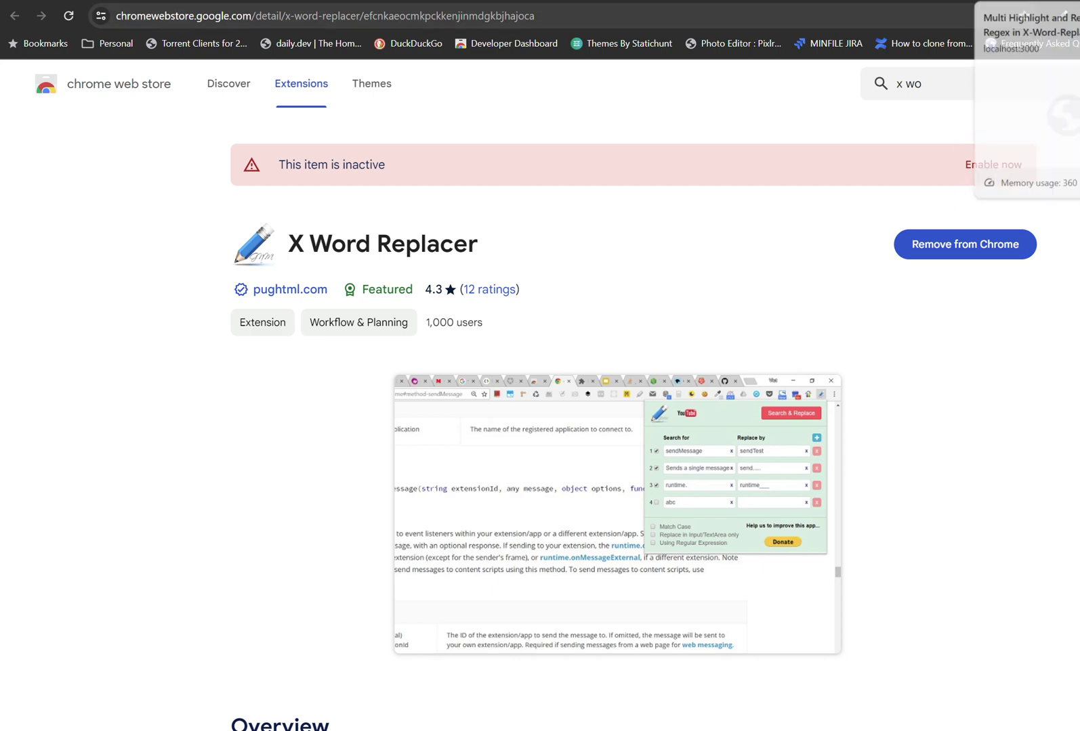
click(1026, 0)
click(1061, 17)
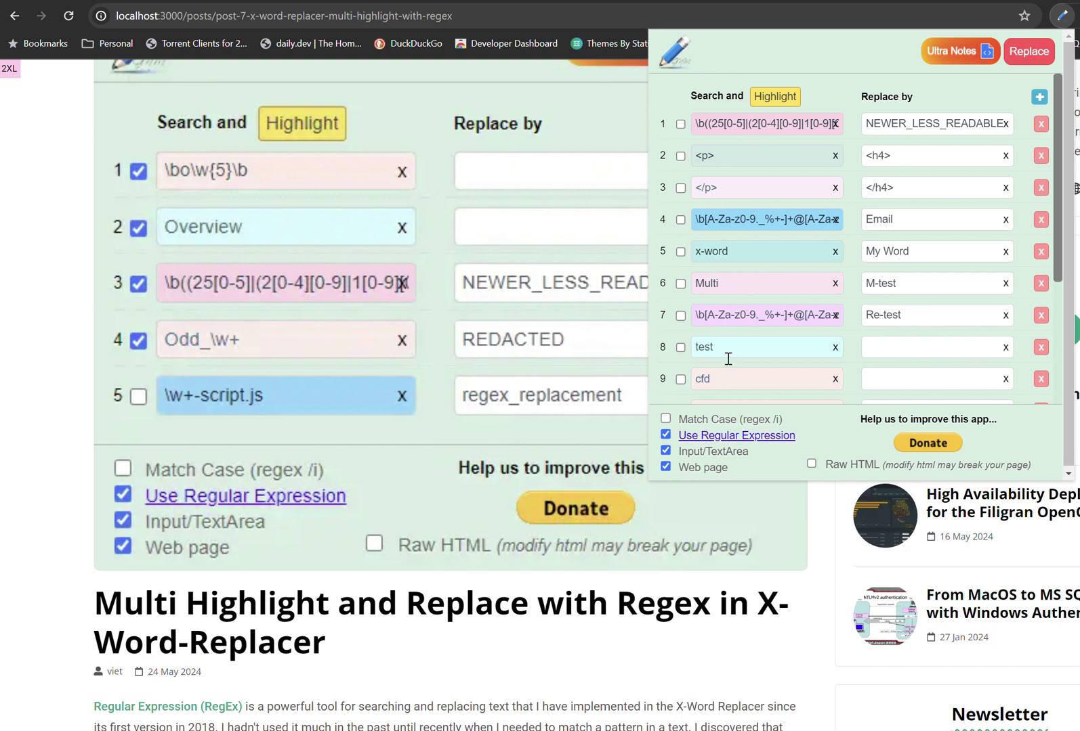
scroll(728, 359, down, 3)
scroll(727, 359, up, 3)
scroll(605, 325, up, 3)
scroll(608, 328, down, 9)
scroll(608, 328, down, 6)
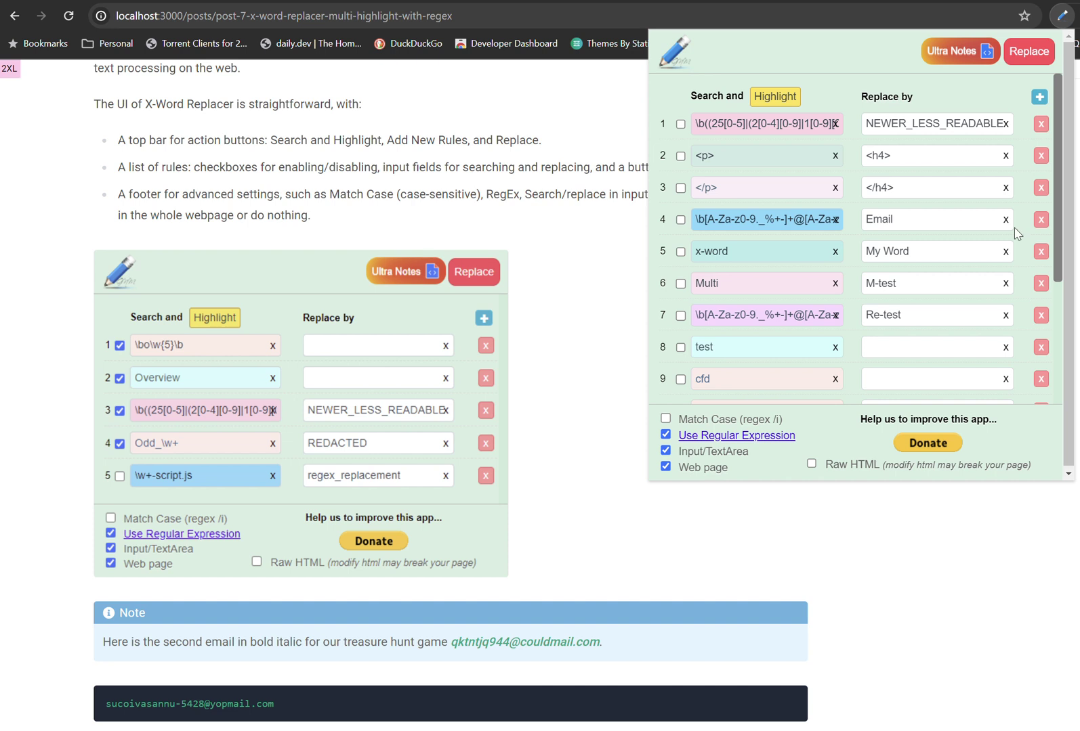
click(919, 157)
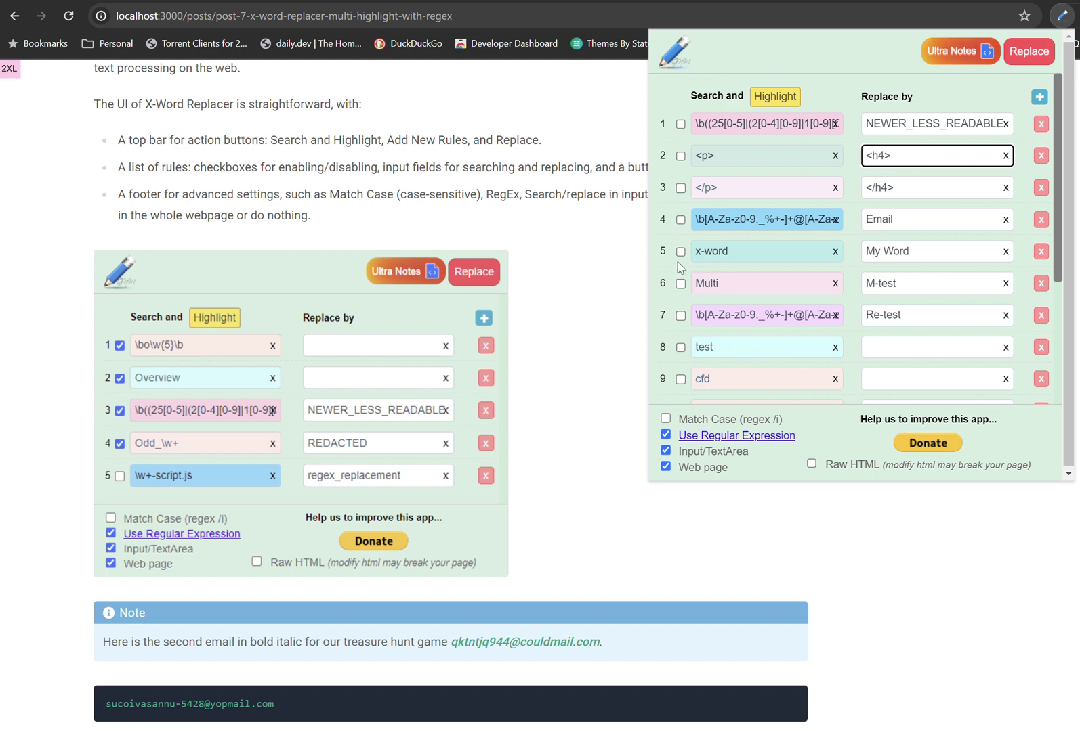
scroll(538, 220, up, 4)
scroll(538, 220, up, 2)
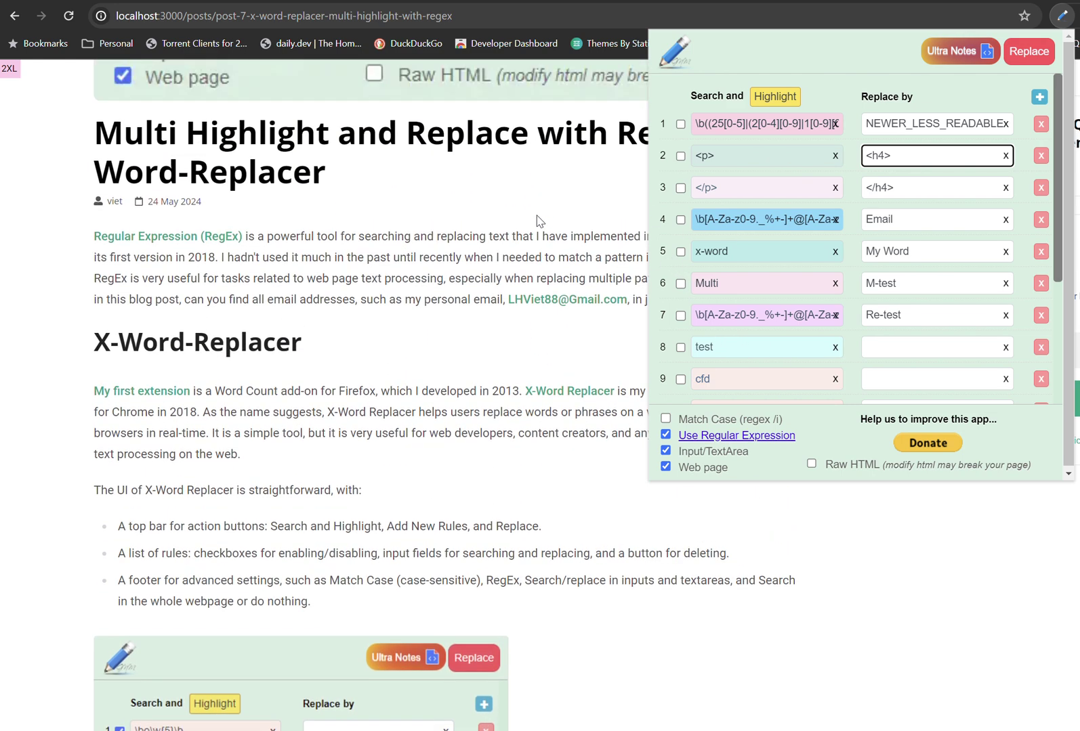
Enable the x-word and Multi rules, leaving Match Case off
click(687, 254)
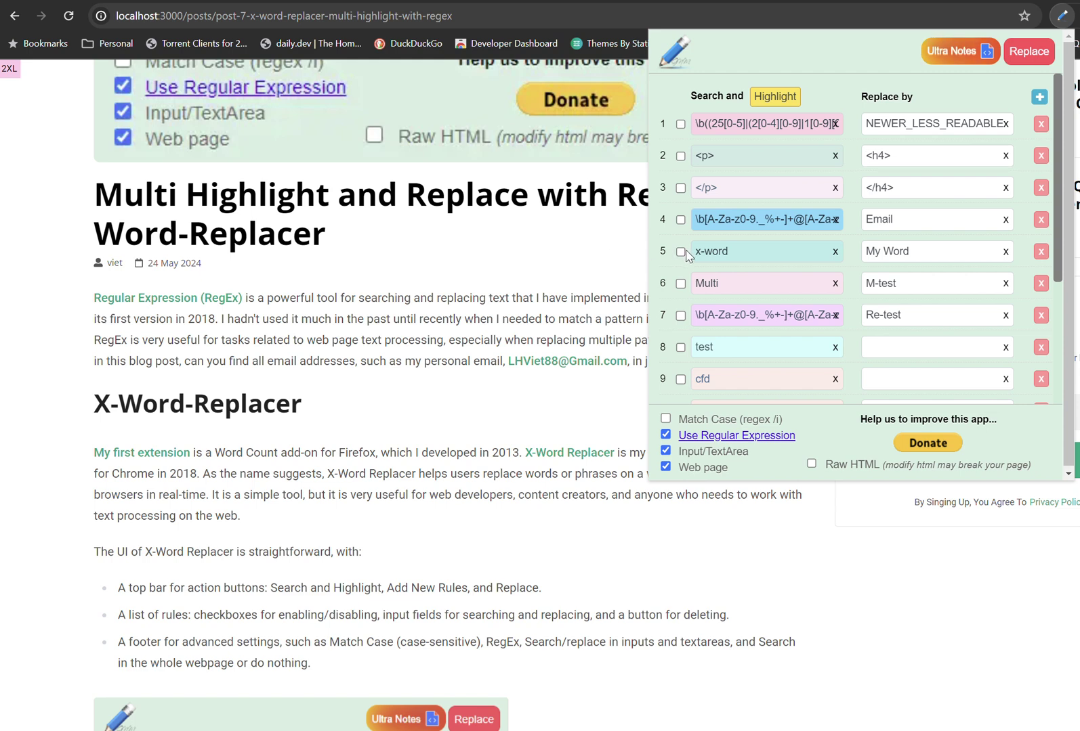
click(684, 253)
click(685, 284)
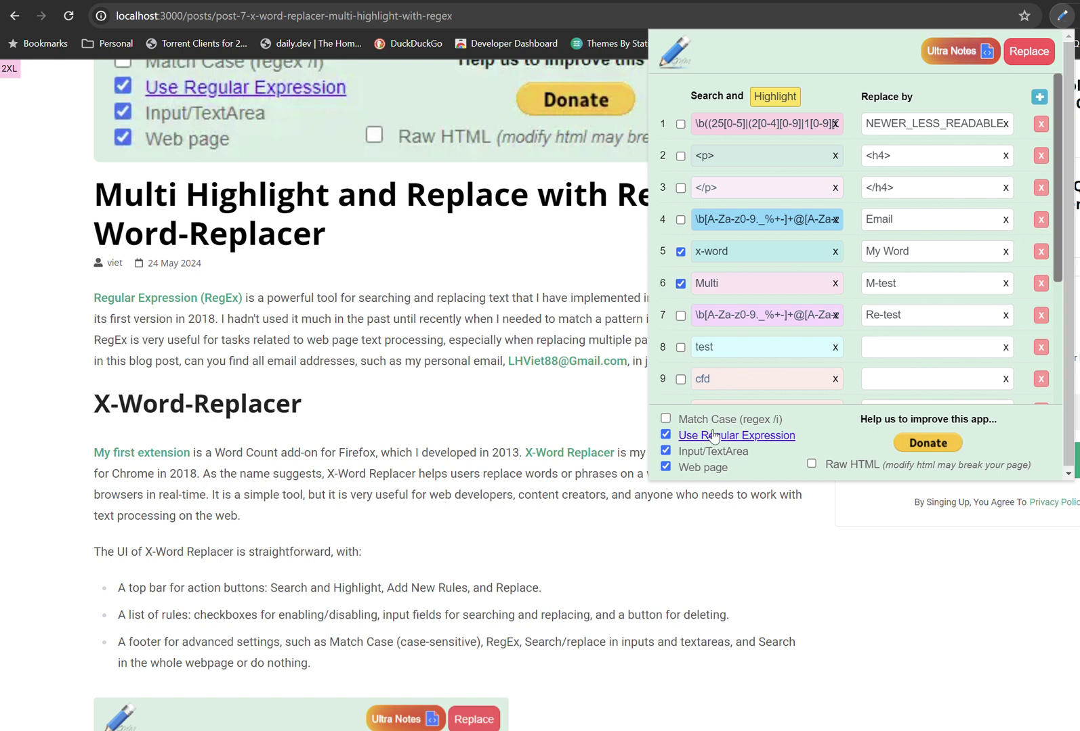
click(669, 420)
click(670, 421)
Highlight the enabled rules' matches on the blog post: 98 for x-word and 42 for Multi
click(778, 98)
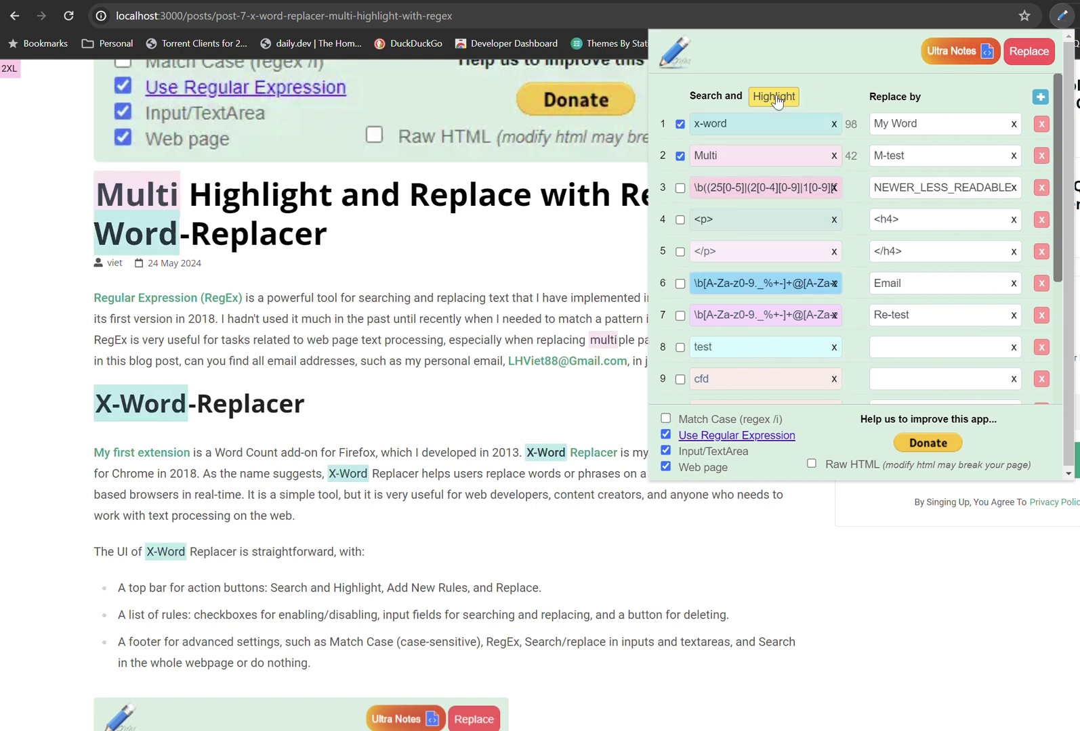
scroll(385, 340, up, 1)
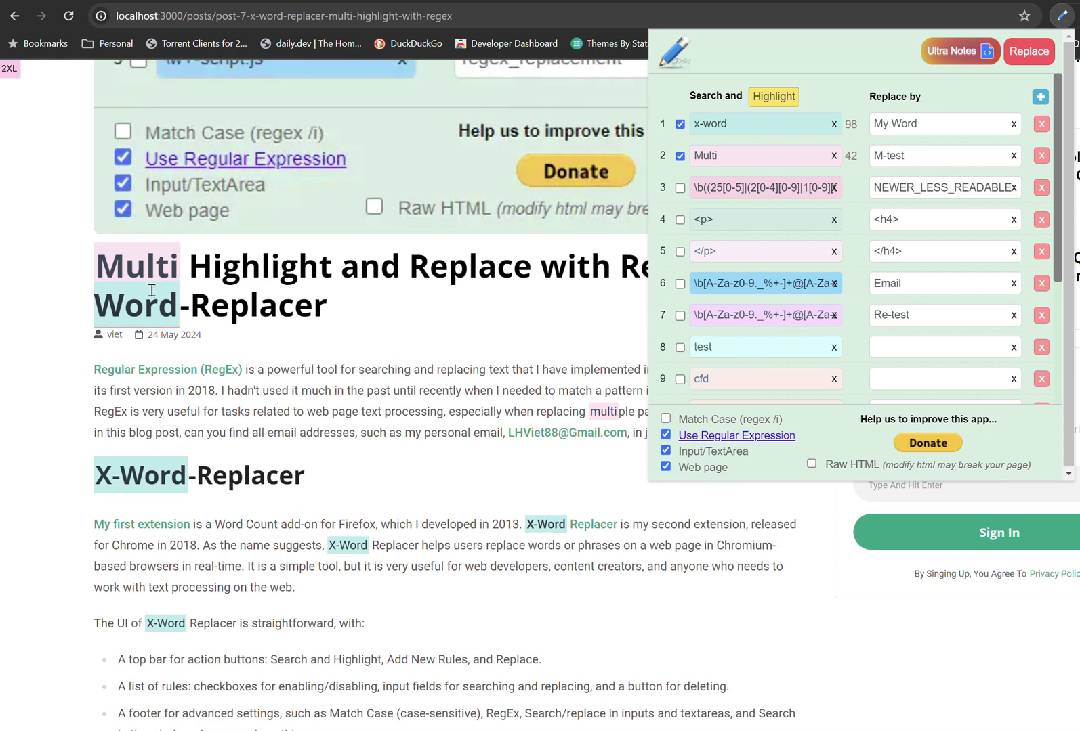
drag(764, 122, 702, 117)
click(737, 156)
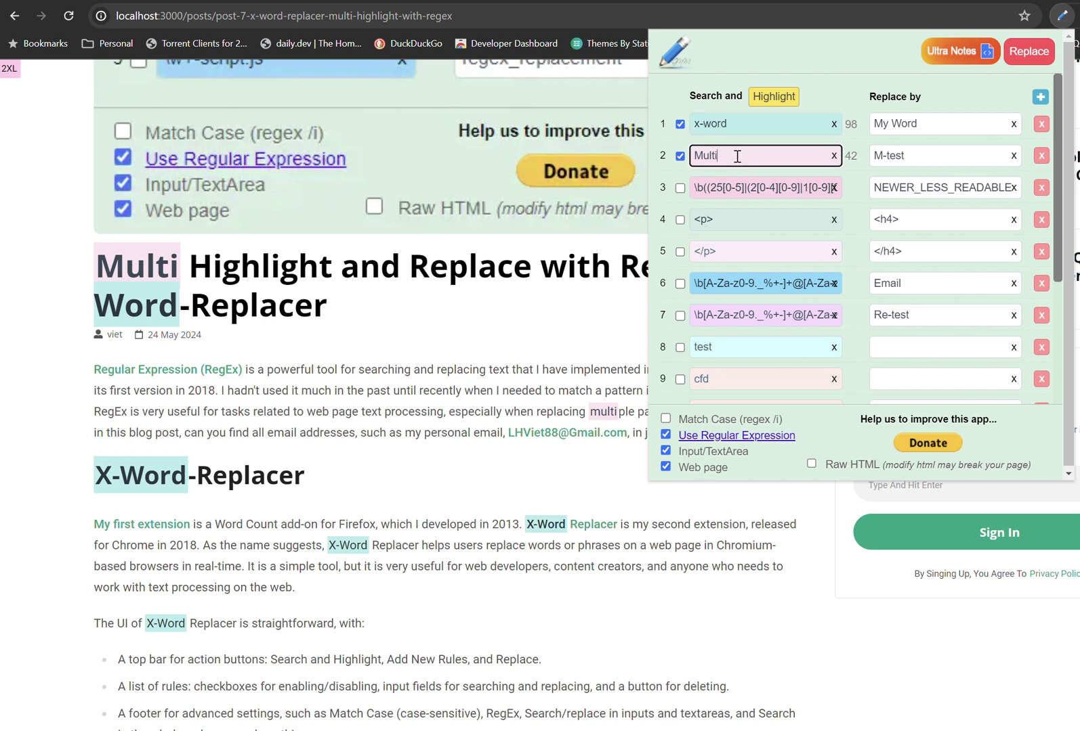
Replace x-word with My Word and Multi with M-test across the page, then close the panel
click(1024, 61)
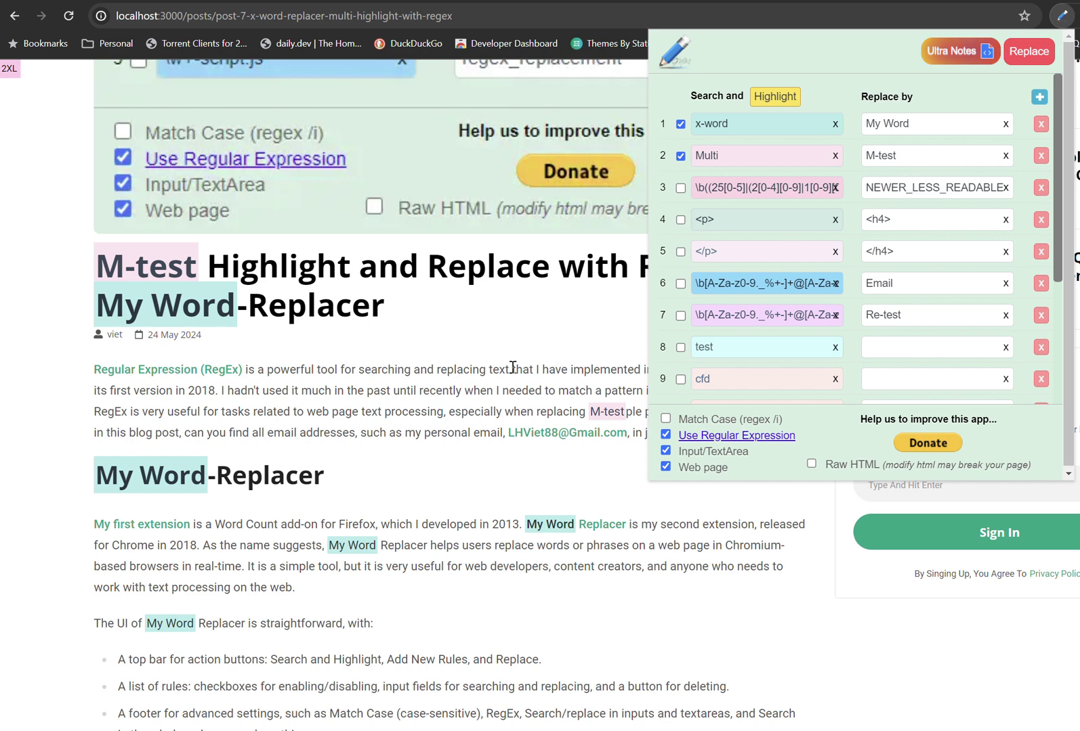
click(458, 409)
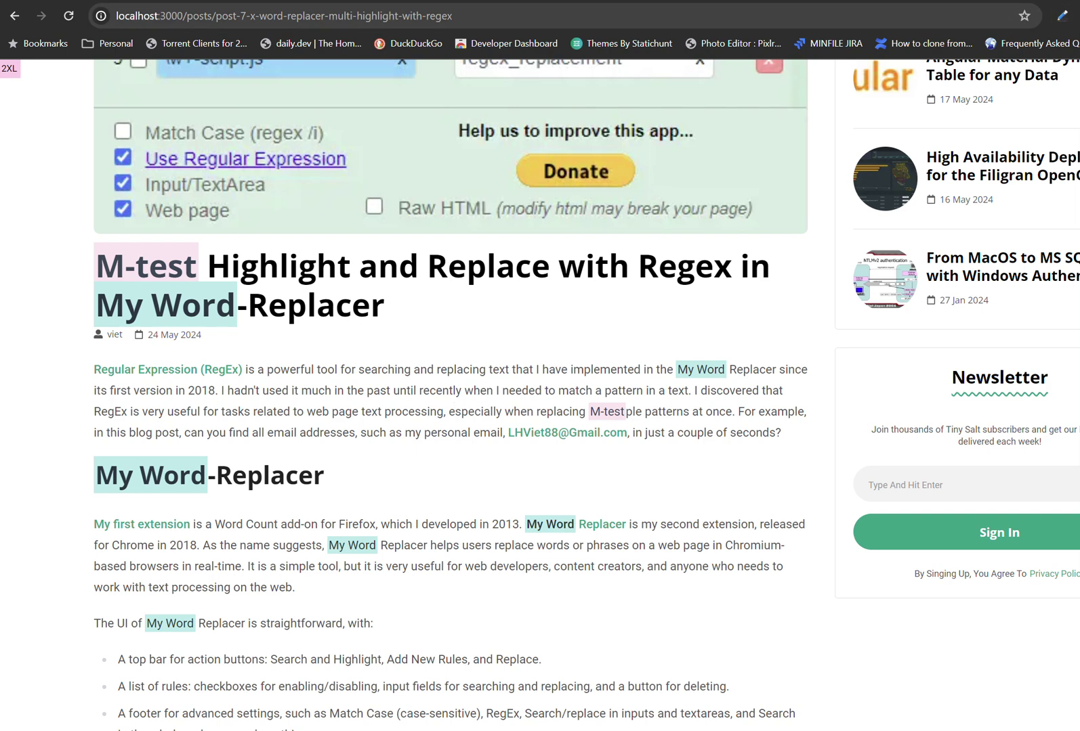
Switch to the r/AO3 Reddit thread and scroll to the comment recommending X Word Replacer
key(ctrl+Tab)
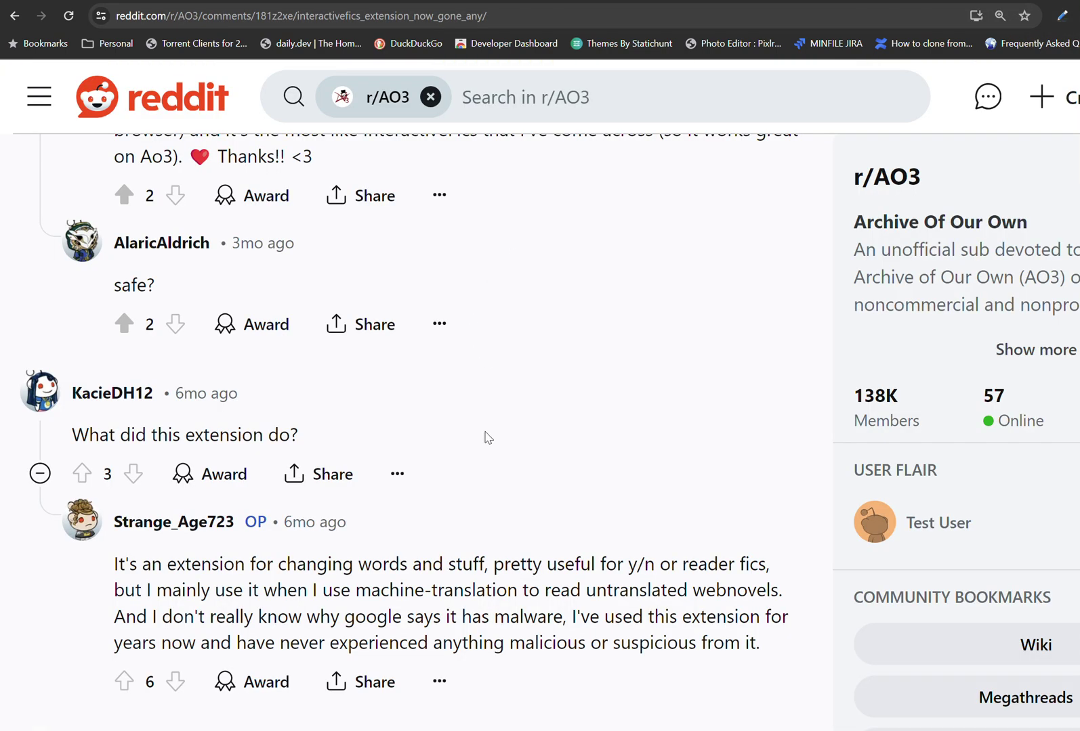
scroll(486, 437, up, 6)
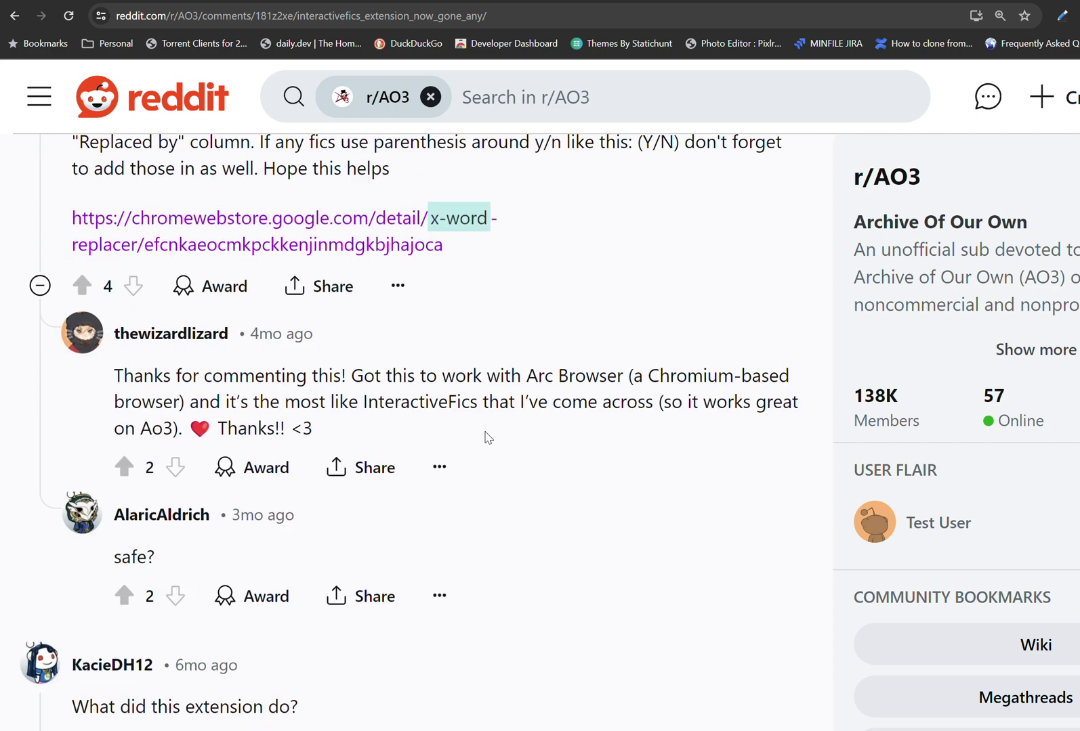
scroll(486, 437, up, 1)
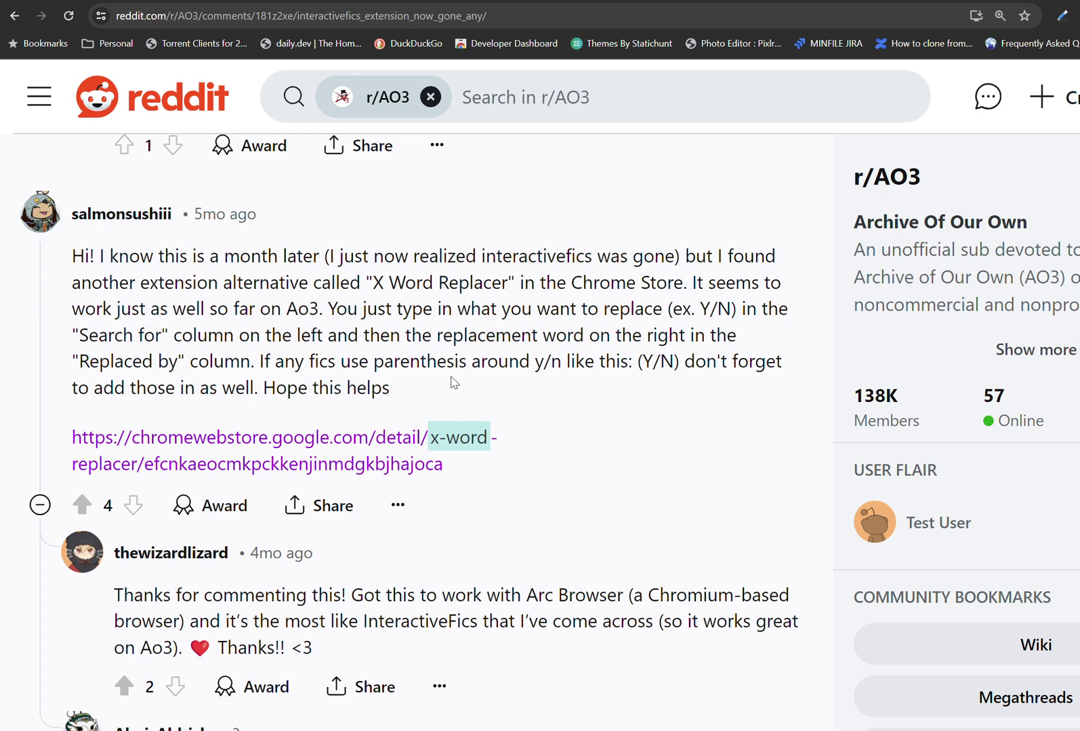
scroll(453, 383, down, 8)
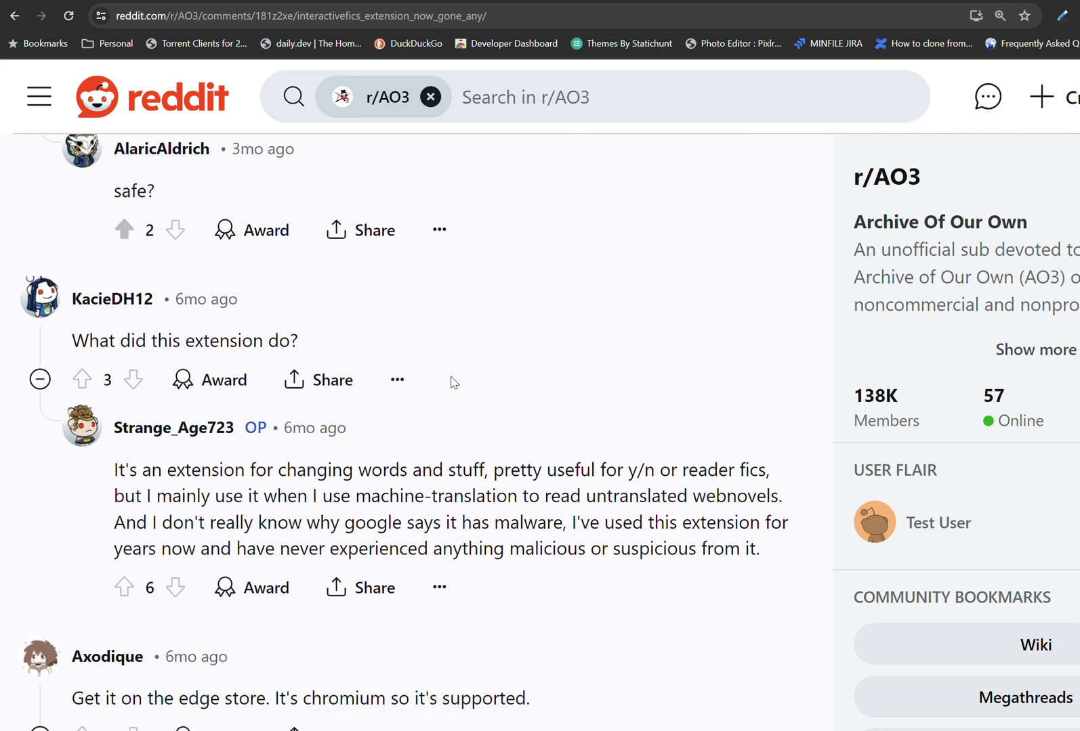
scroll(453, 381, up, 1)
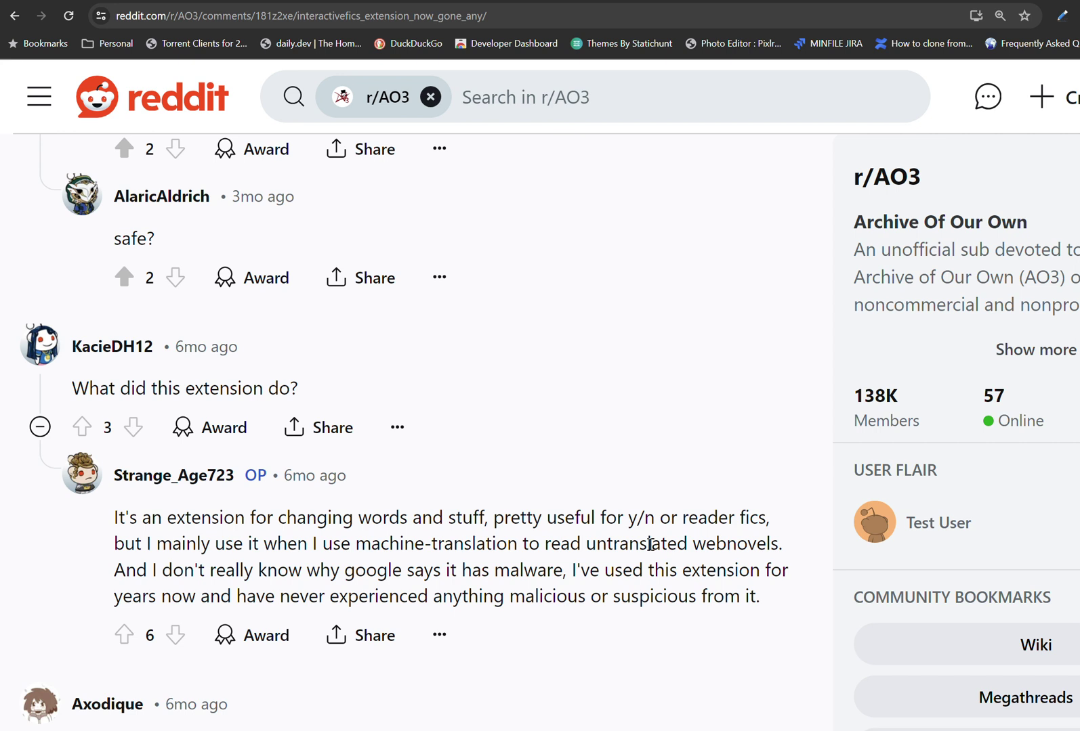
scroll(650, 544, up, 8)
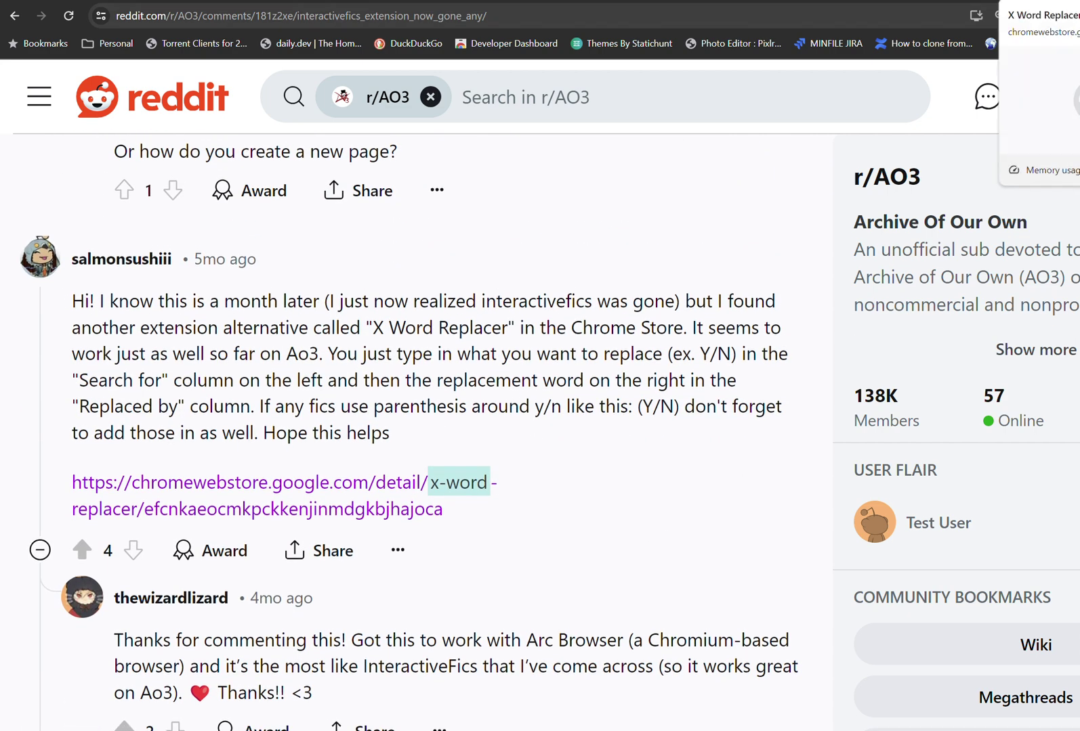
Return to the regex blog post, reopen the rules, and select the x-word and Multi search terms
click(987, 2)
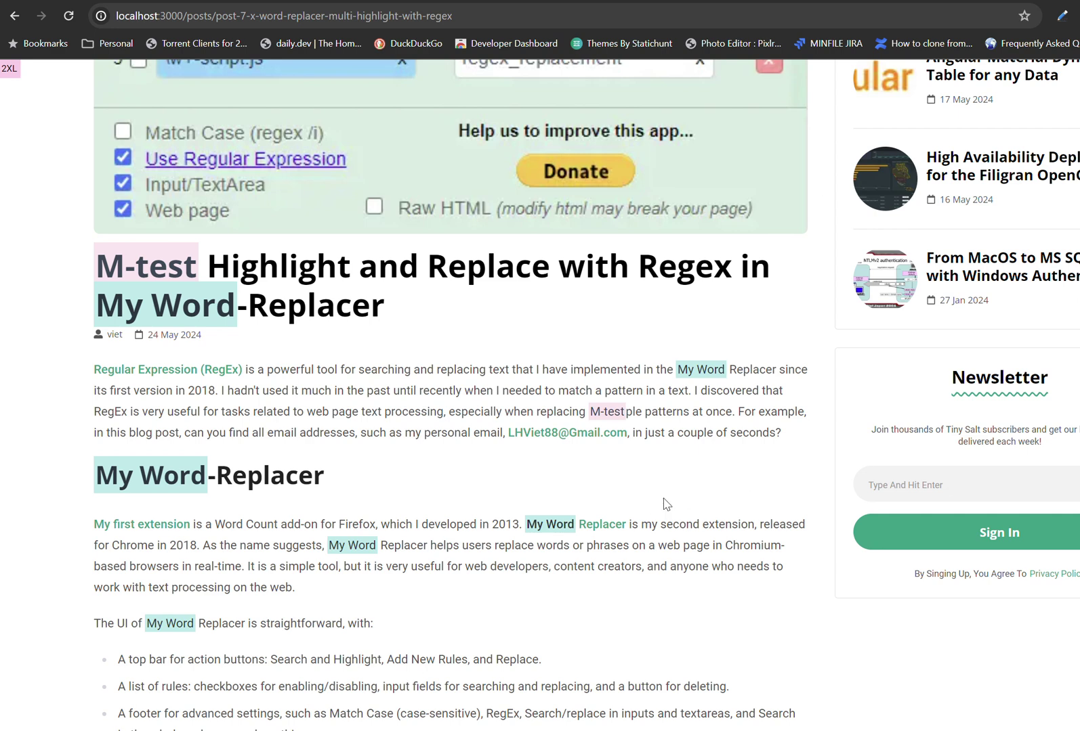
click(1061, 16)
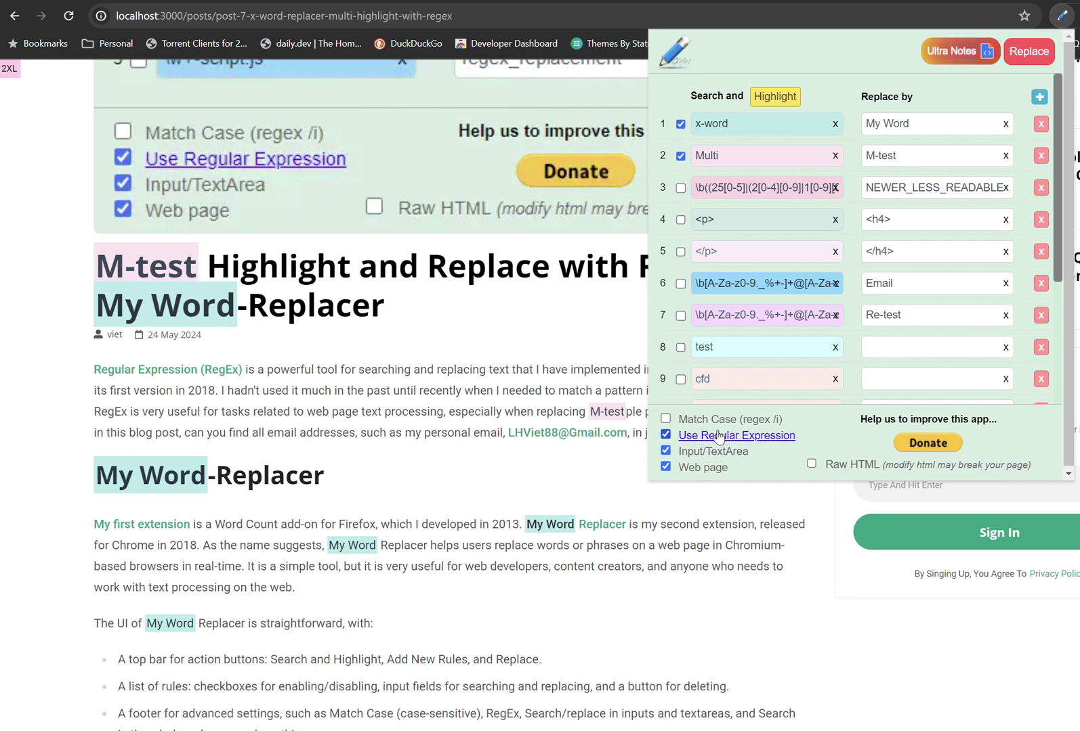
click(740, 122)
drag(740, 122, 693, 155)
click(726, 149)
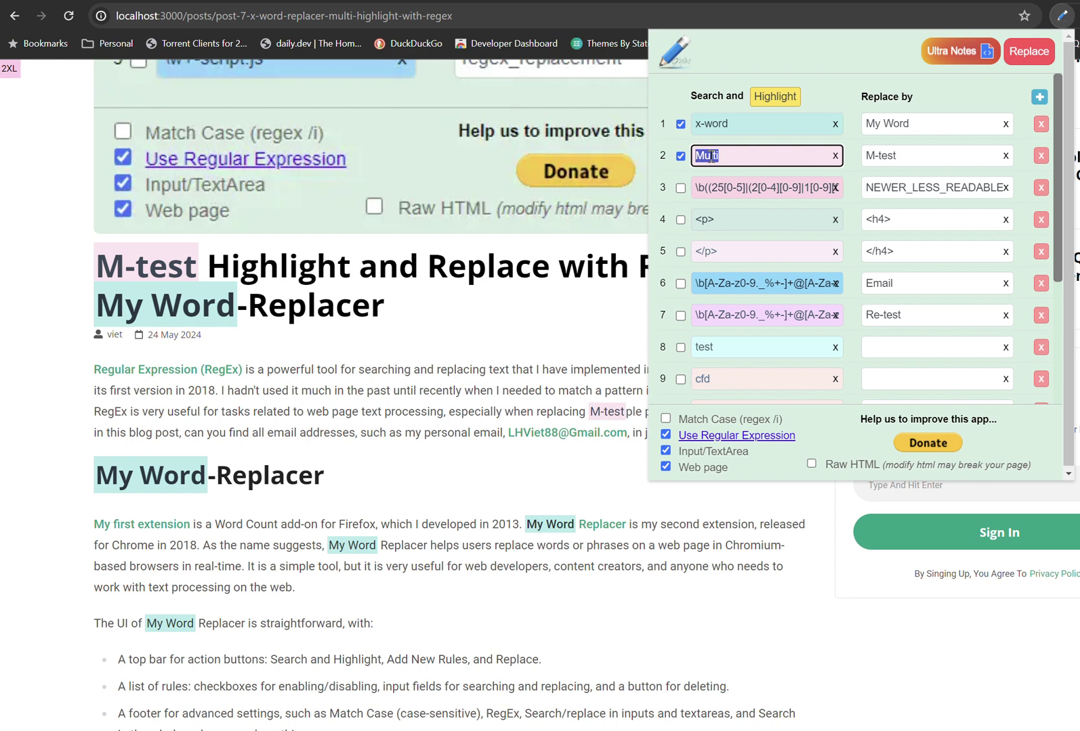
click(726, 157)
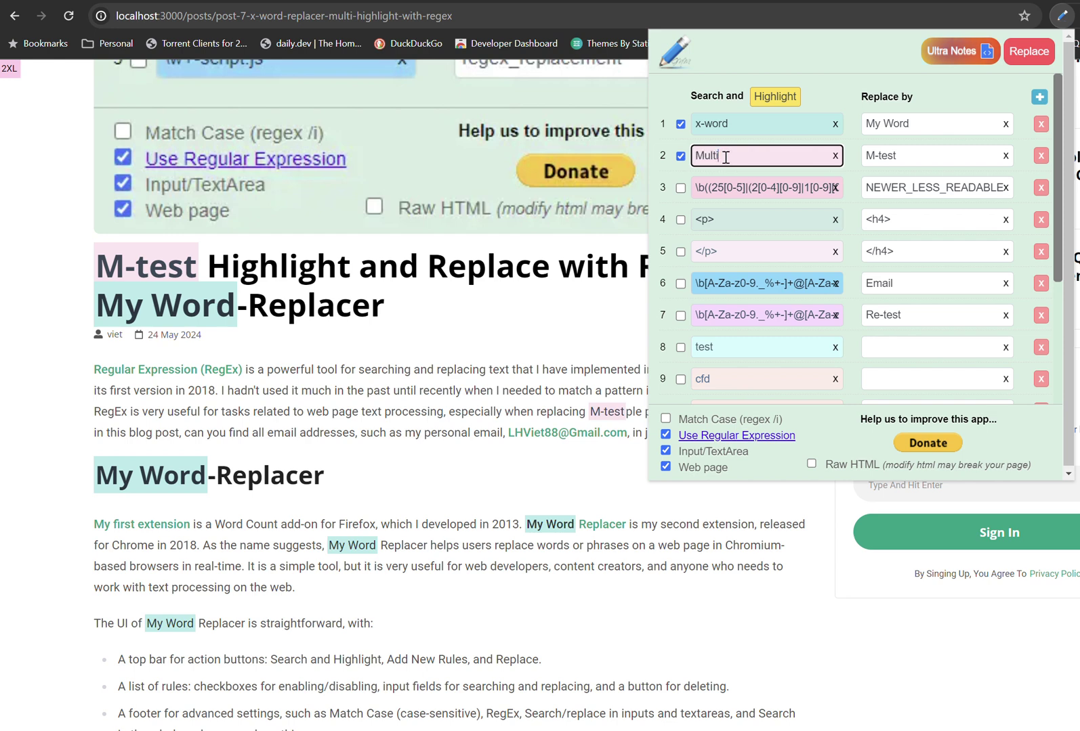
click(512, 408)
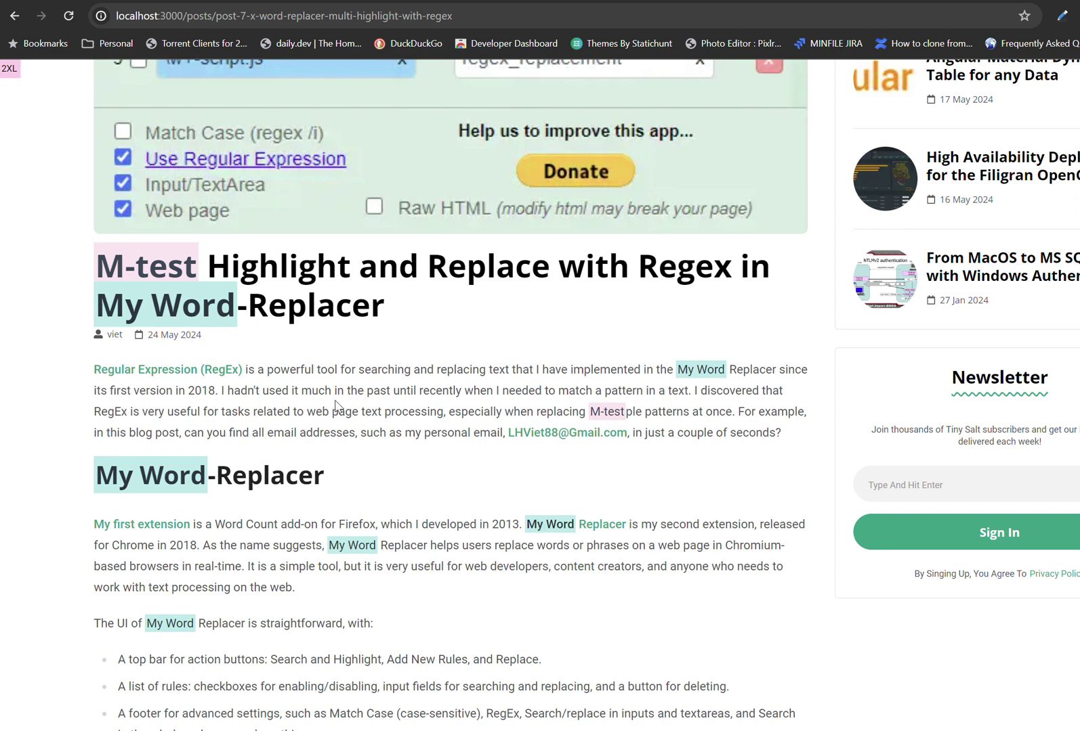
scroll(335, 405, down, 4)
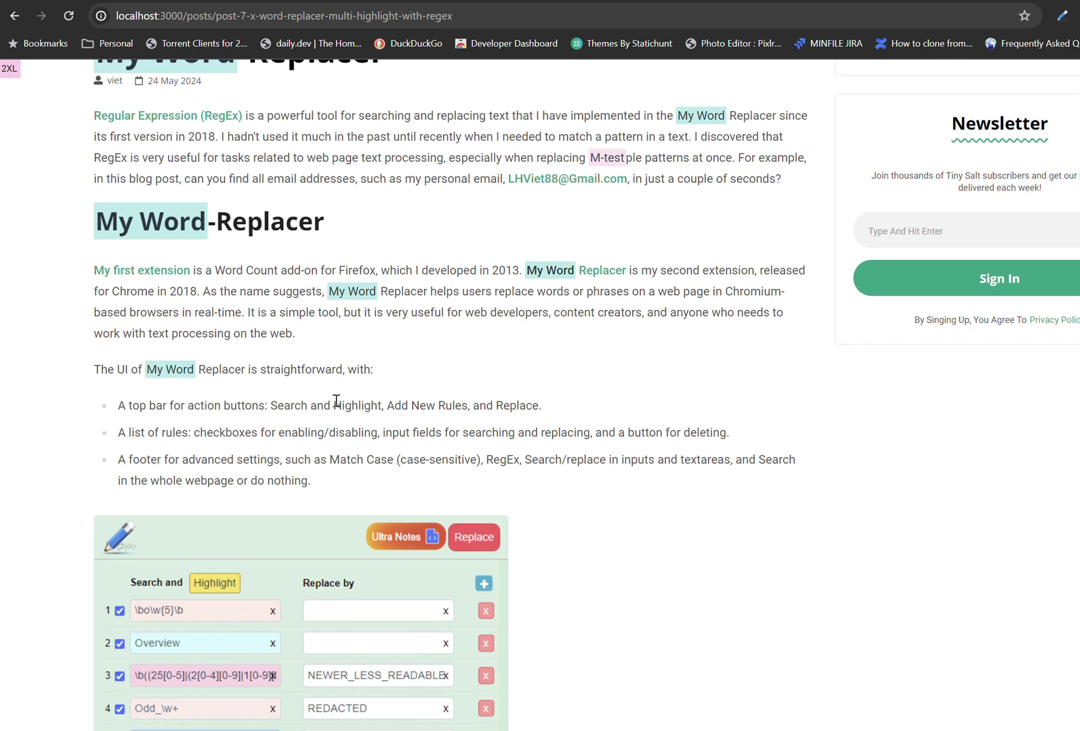
scroll(335, 400, up, 2)
scroll(336, 400, down, 2)
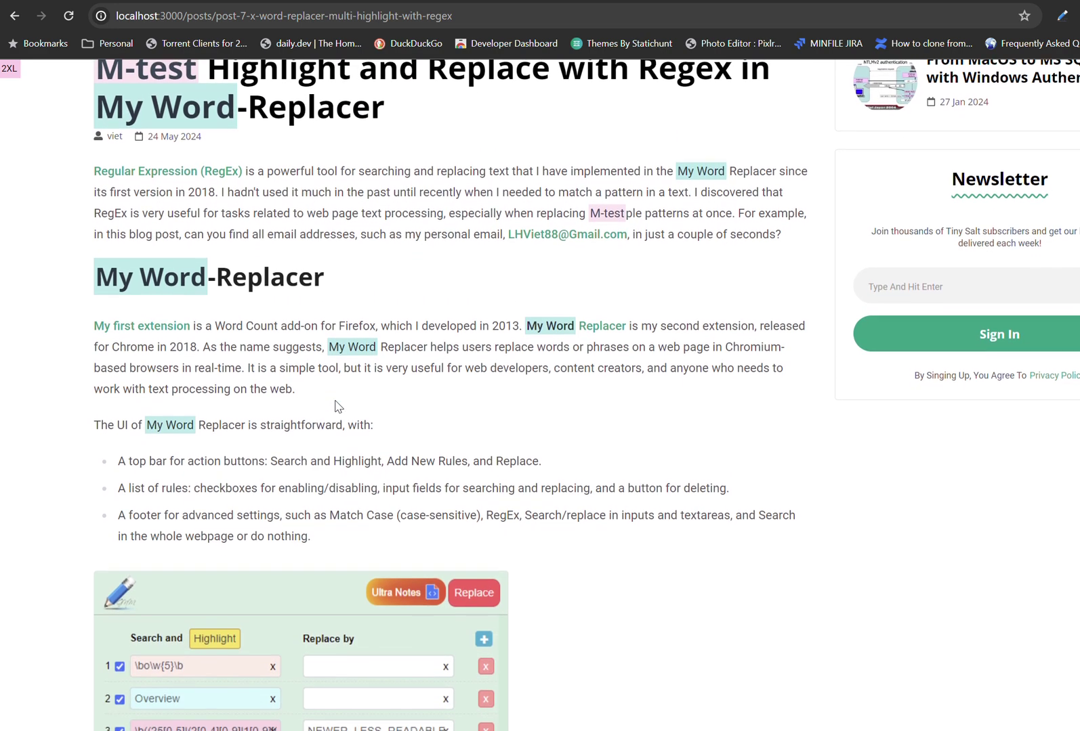
scroll(335, 400, up, 3)
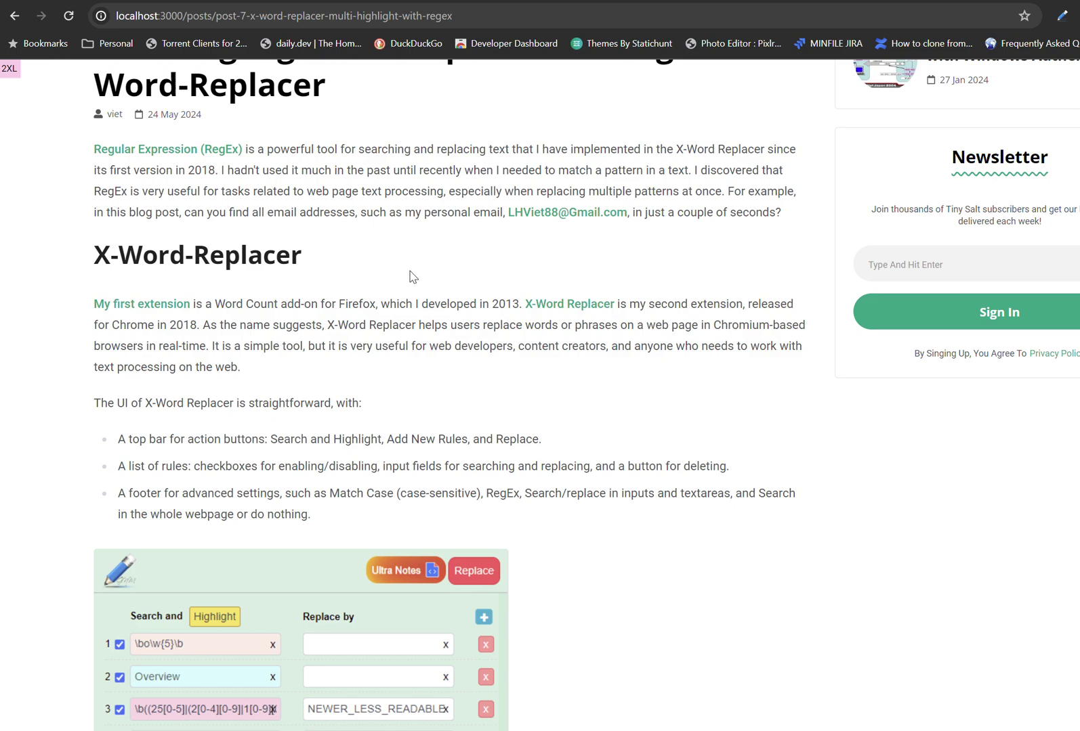
scroll(411, 277, up, 4)
scroll(411, 276, down, 5)
scroll(411, 276, up, 3)
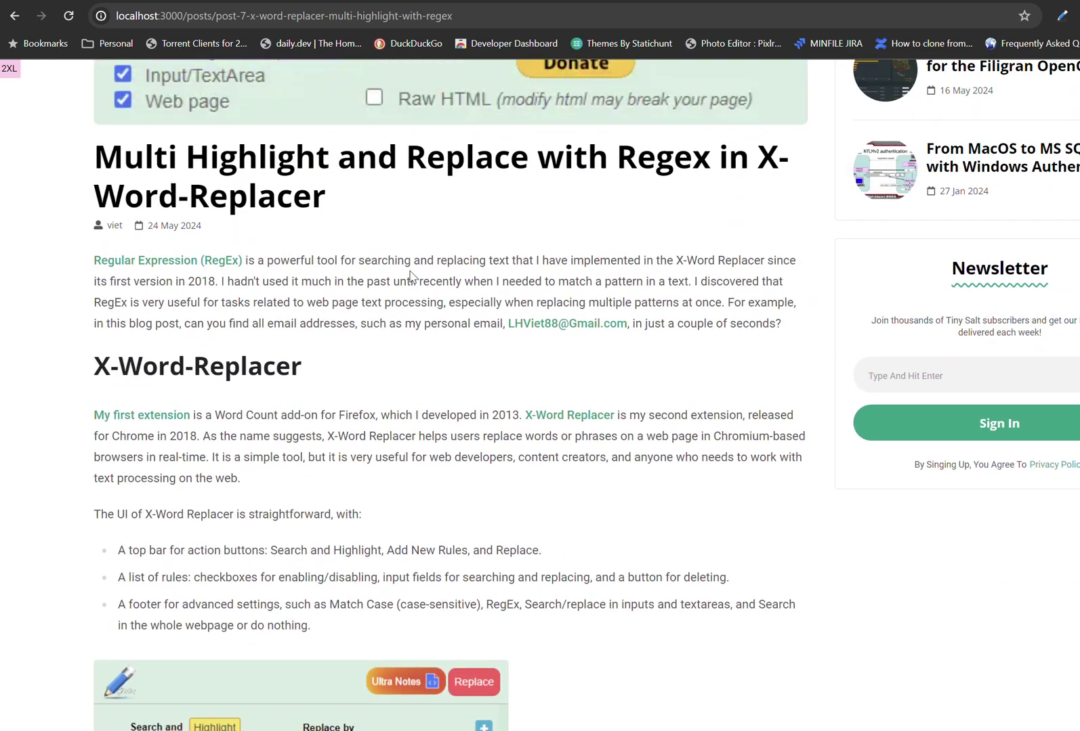
scroll(412, 276, down, 3)
scroll(411, 276, down, 4)
scroll(411, 276, up, 7)
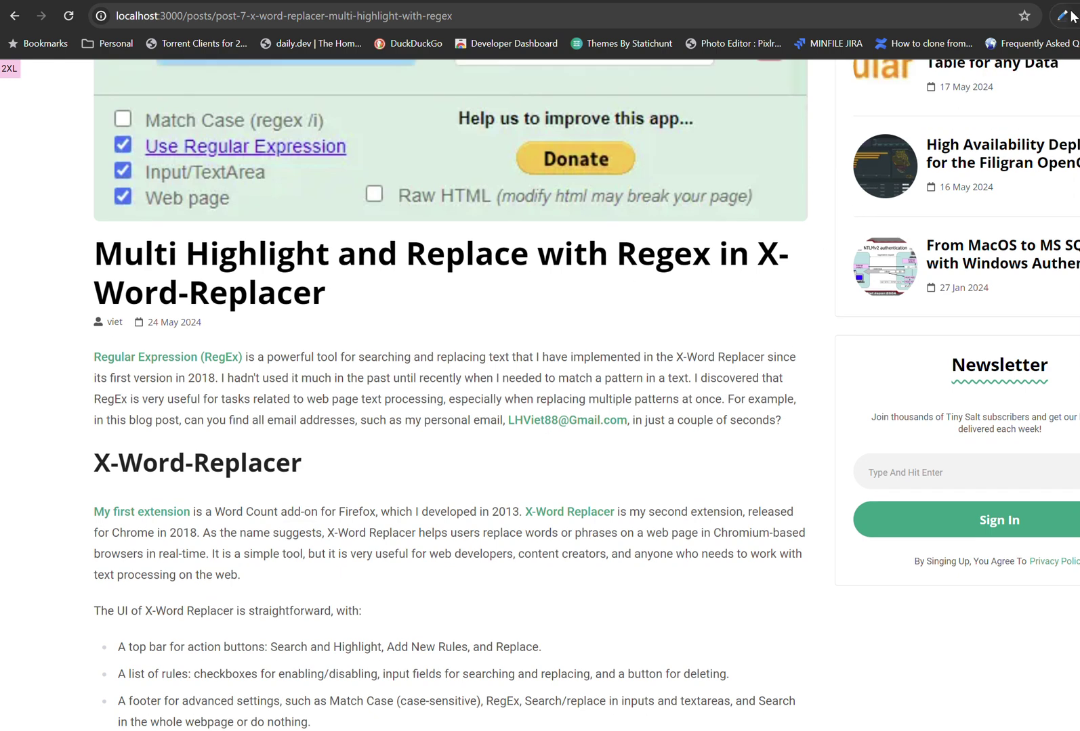
Turn on Use Regular Expression, disable the Multi rule, and enable the email pattern rule
click(1062, 18)
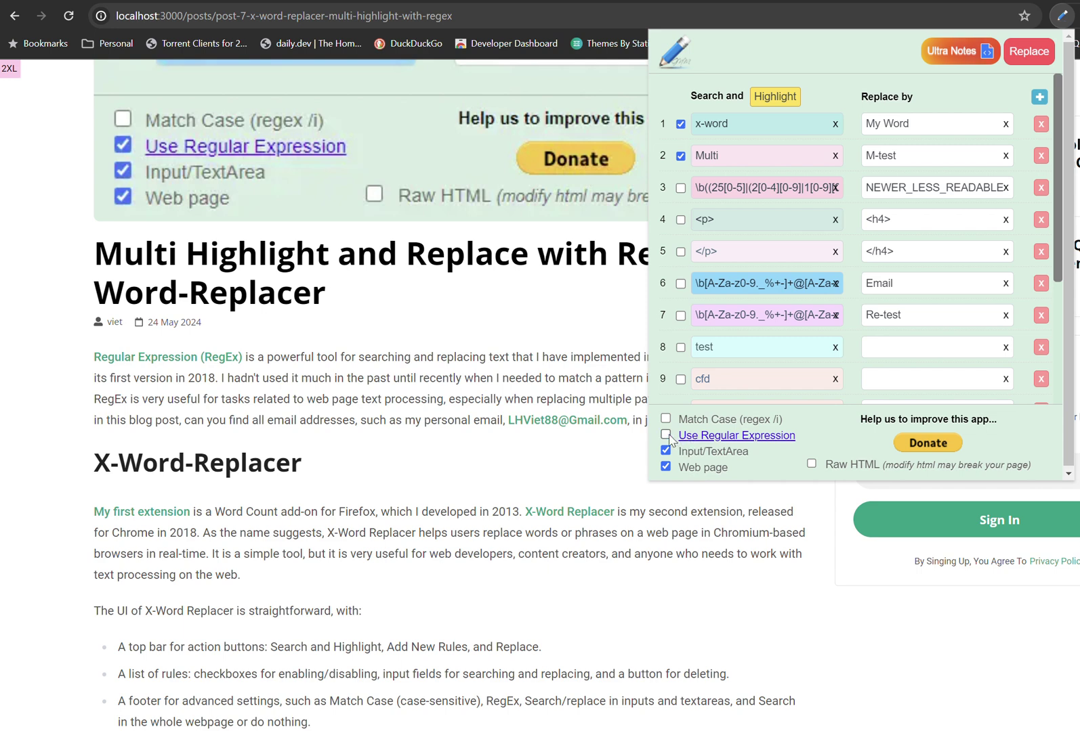
click(665, 450)
click(680, 156)
click(680, 285)
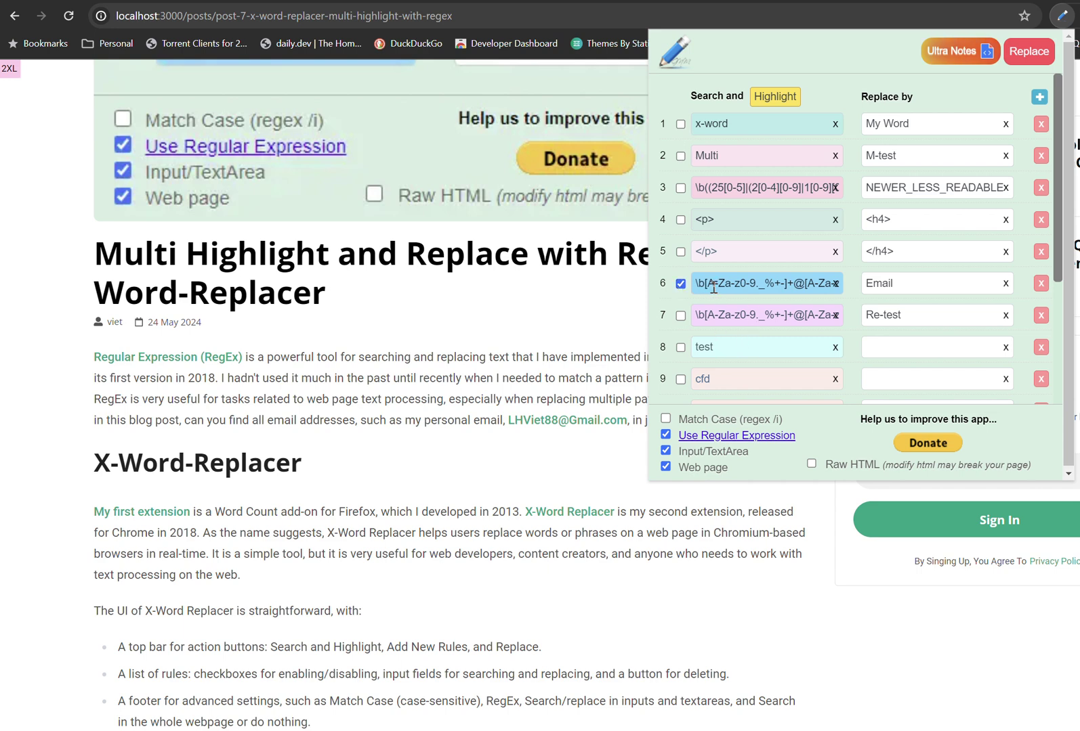
click(715, 285)
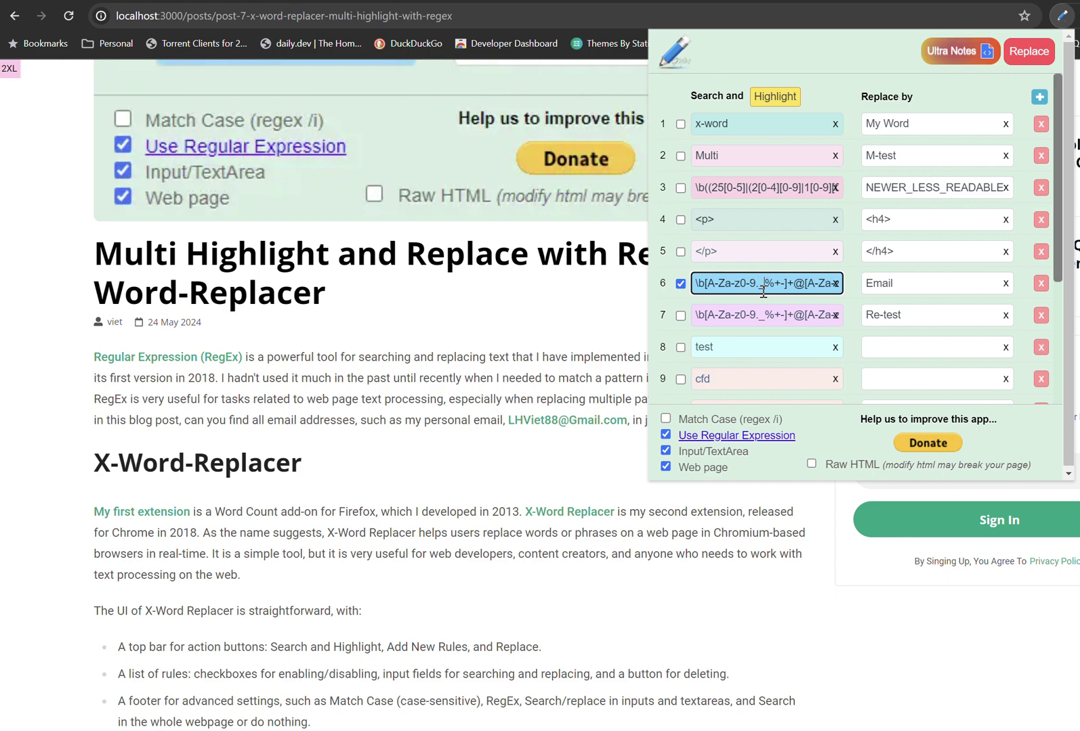
Search Bing for 'regex for email' in a new tab and scroll the results
key(ctrl+t)
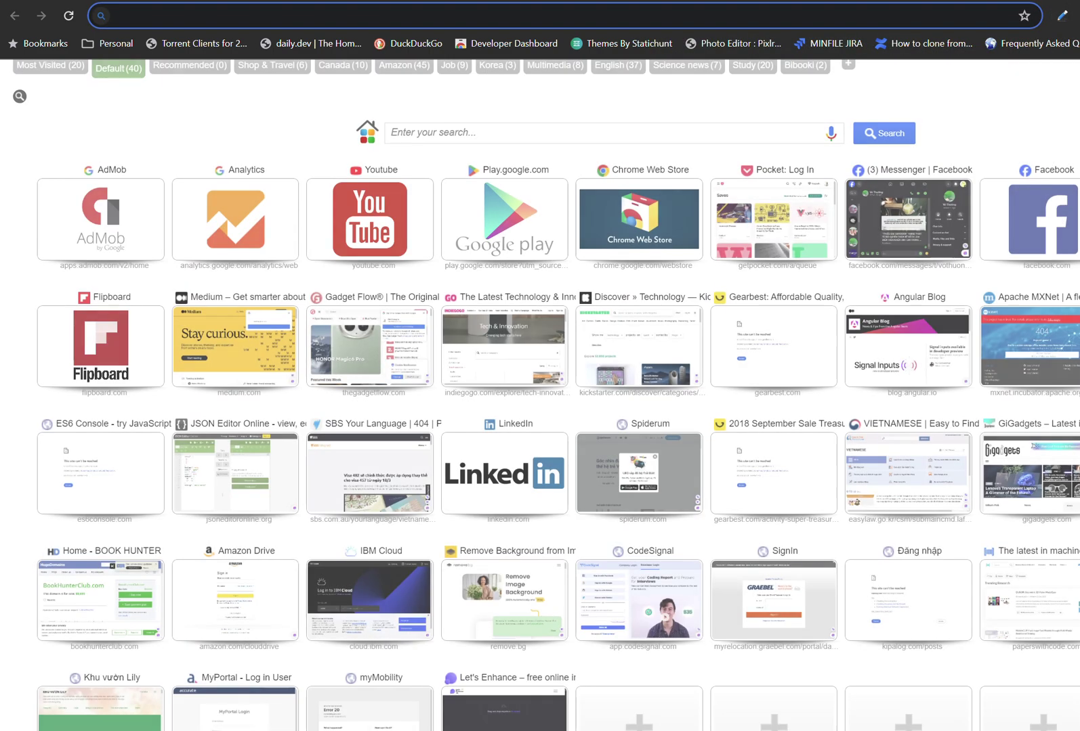
text(regex for)
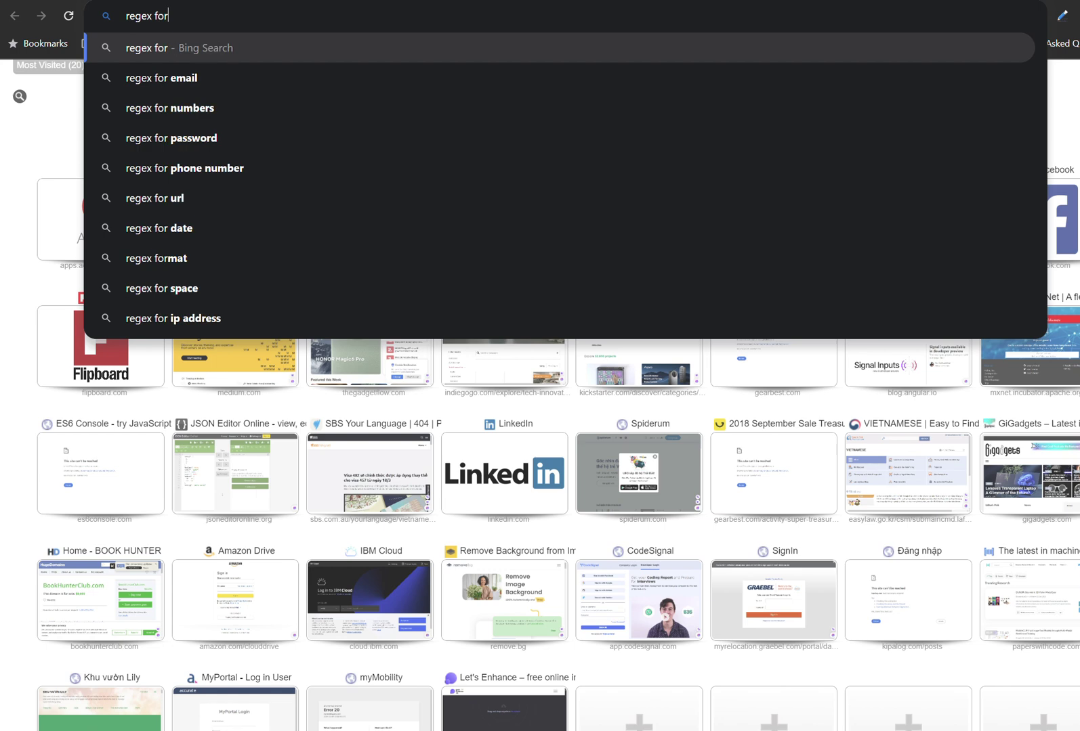
text( email)
key(Return)
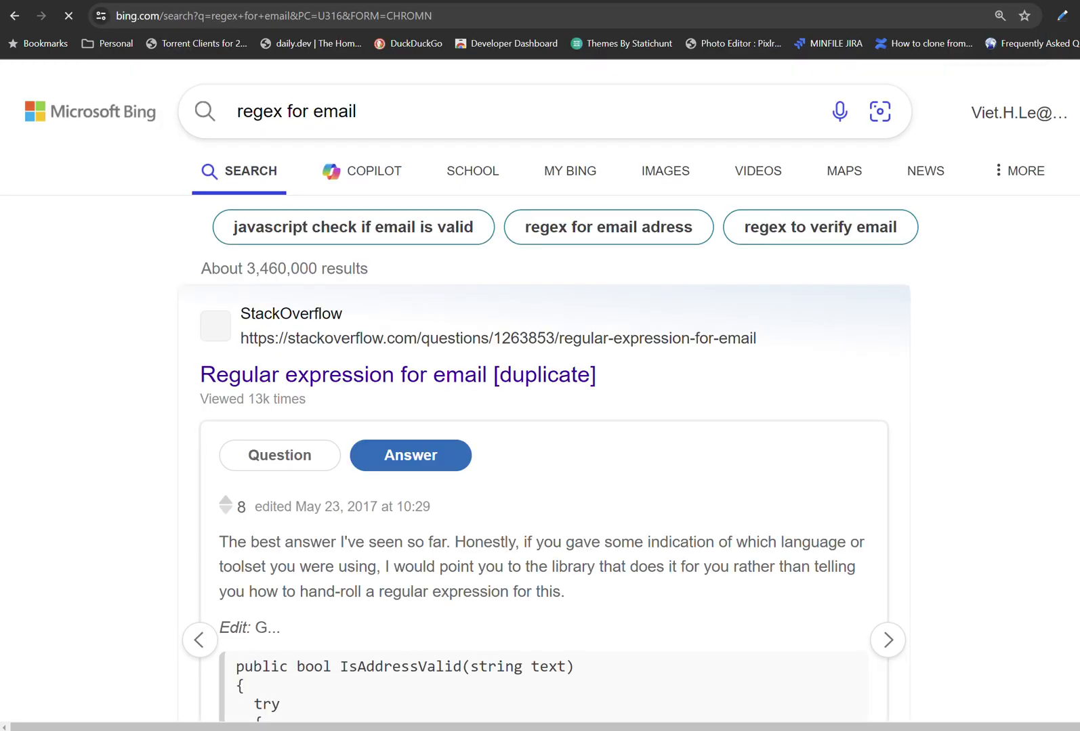
scroll(707, 319, down, 10)
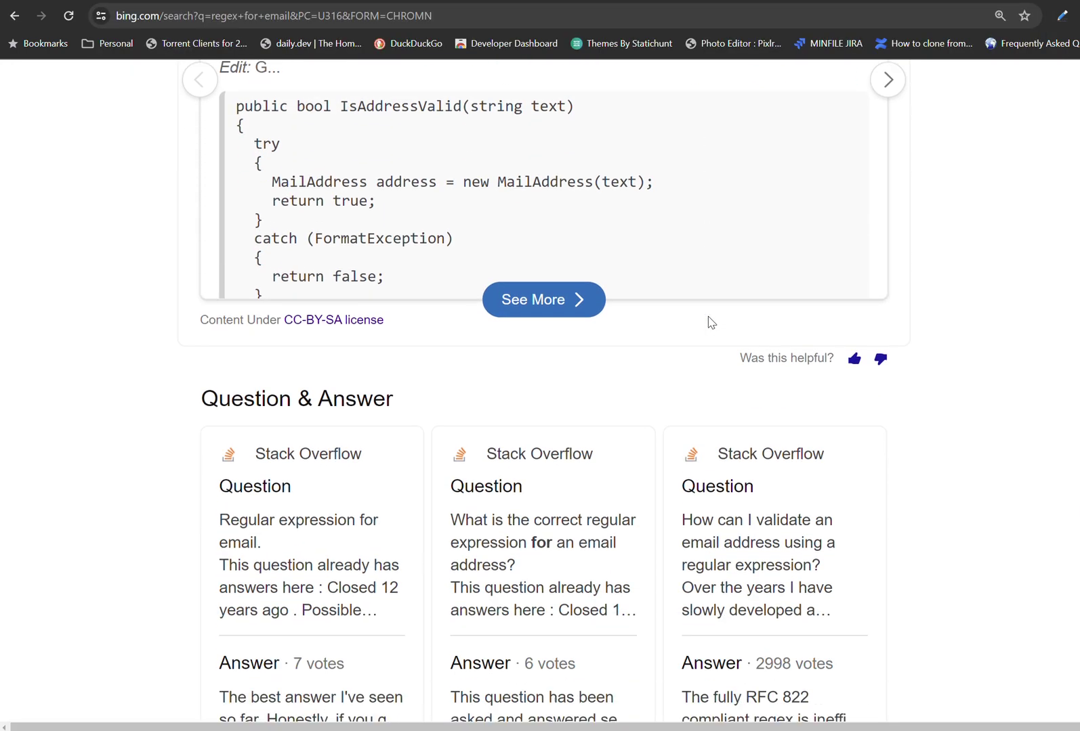
scroll(707, 322, down, 5)
scroll(709, 317, down, 2)
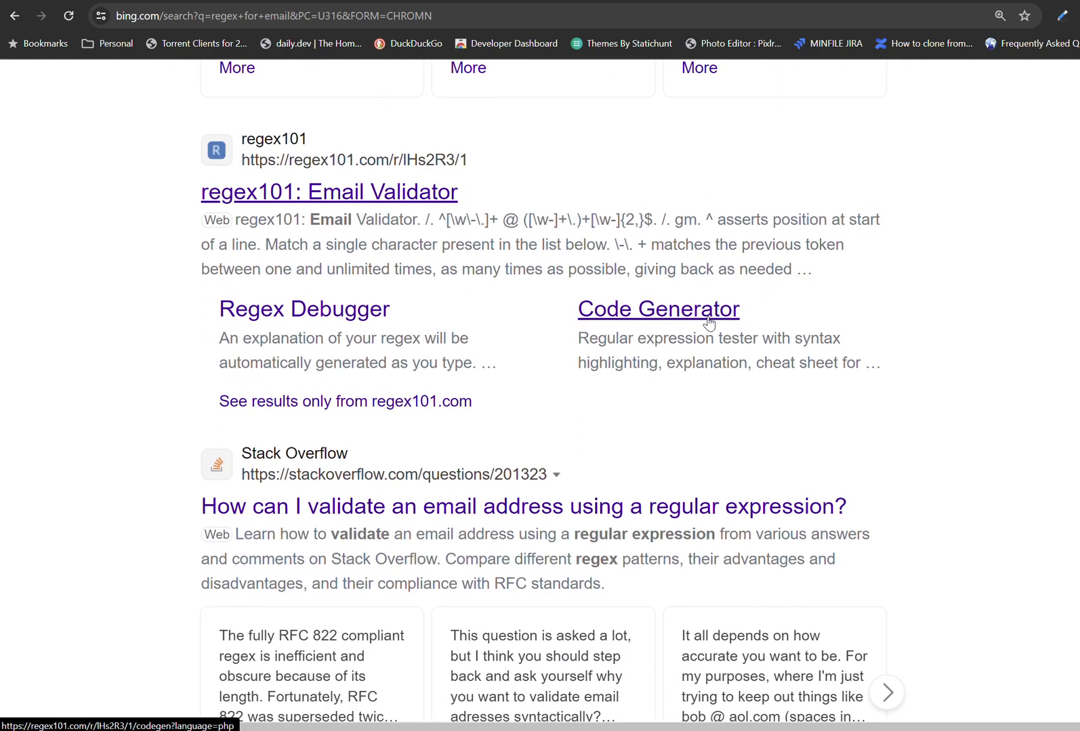
scroll(709, 317, down, 20)
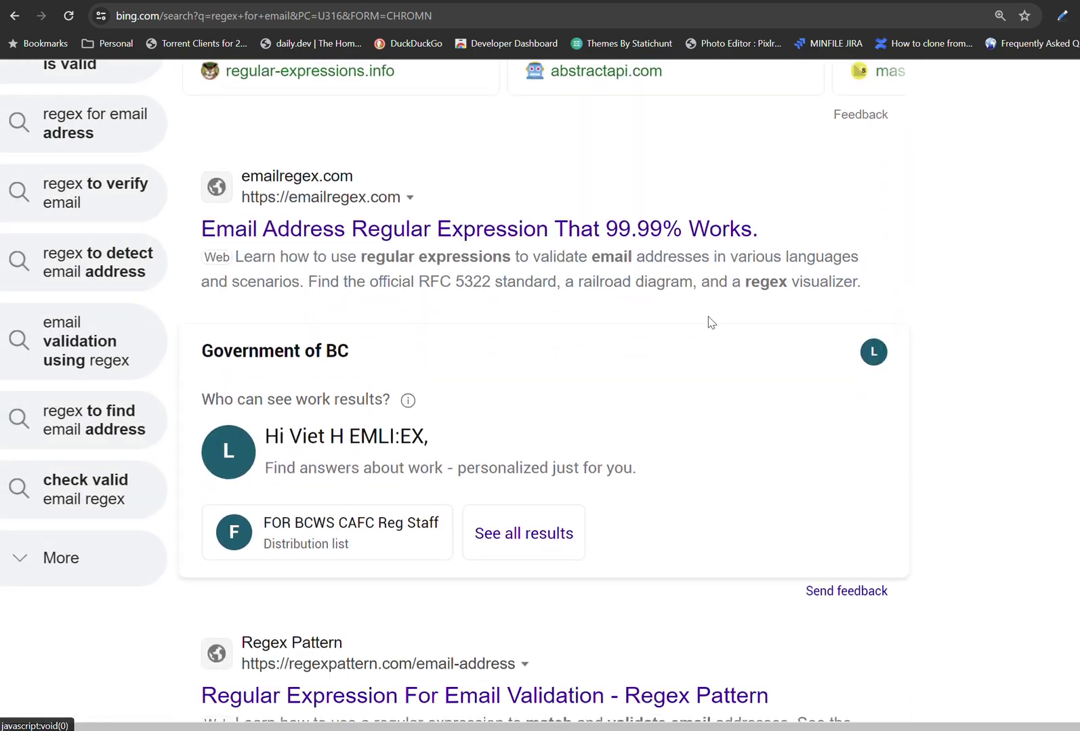
scroll(707, 320, up, 20)
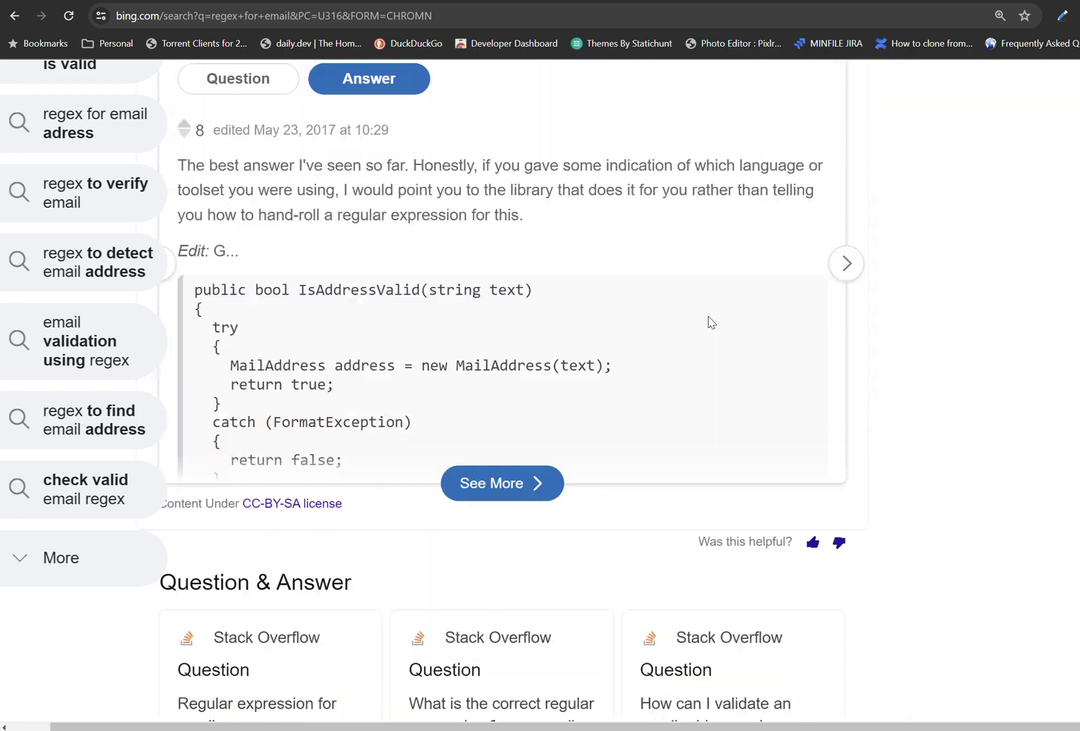
Refine the search to 'regex for email validation' and scroll to the regex101 Email Validator result
click(325, 106)
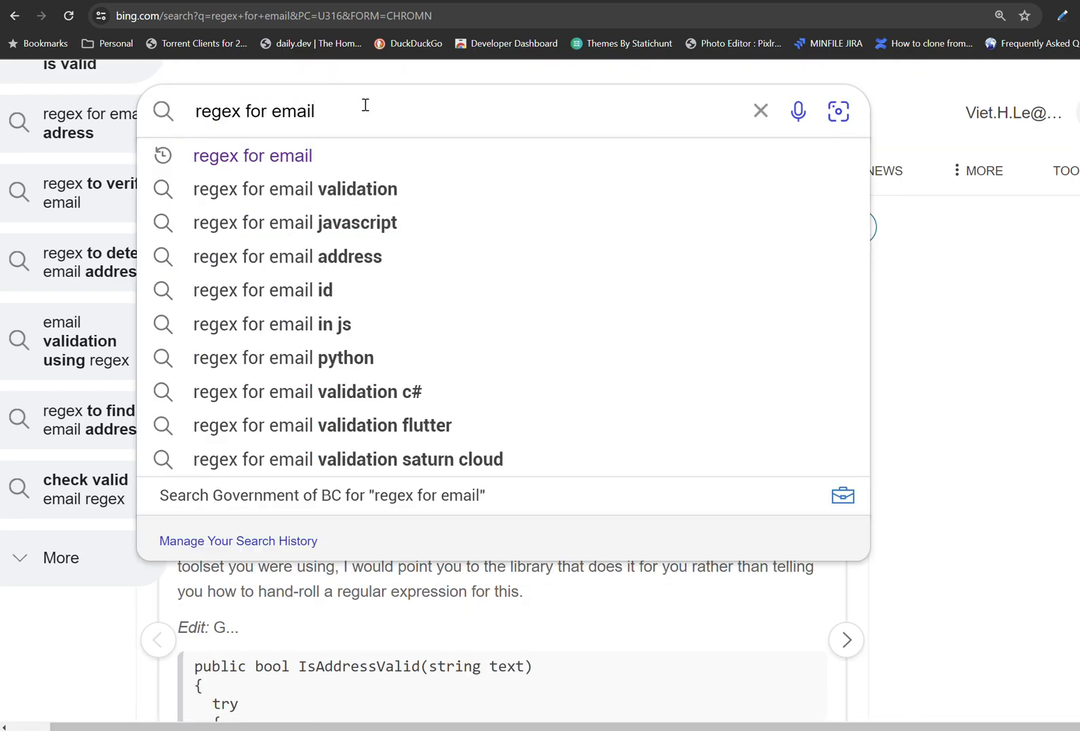
text(validation)
key(Return)
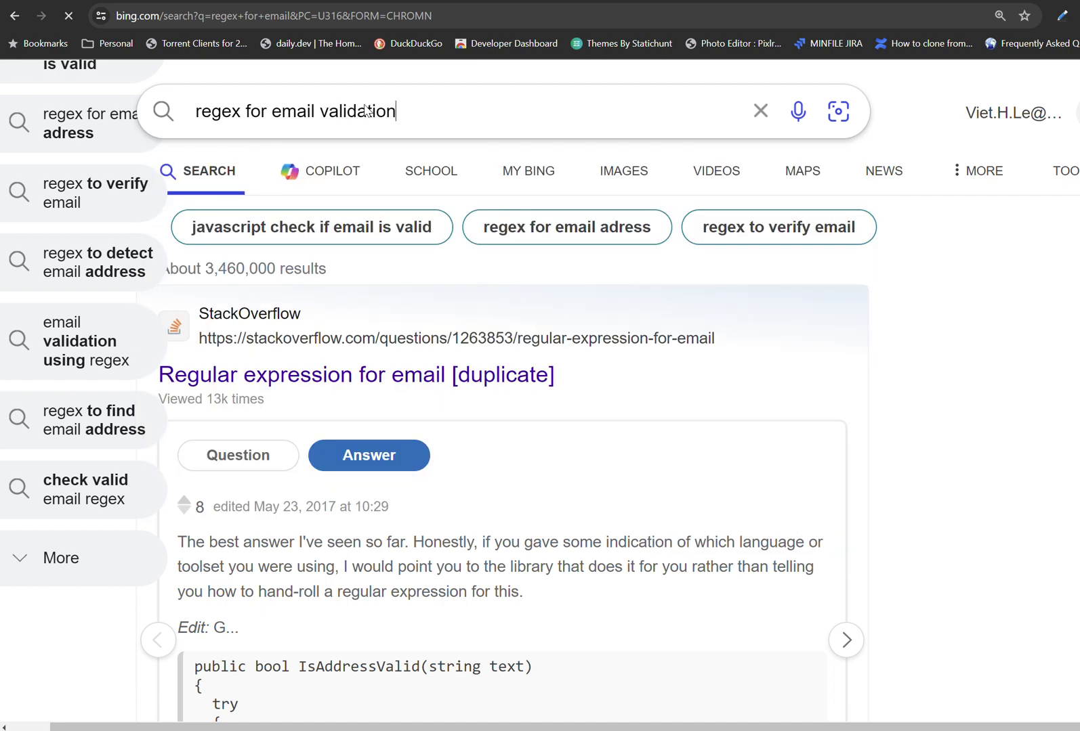
scroll(530, 313, down, 12)
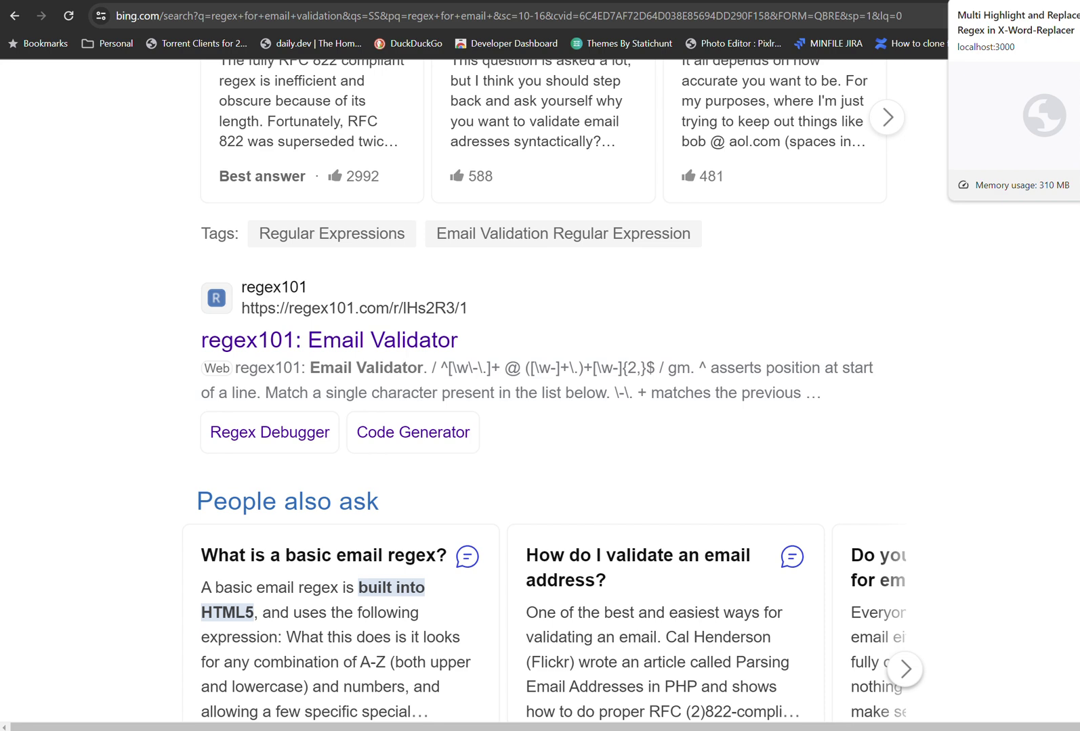
On the blog post, highlight the email regex rule's matches, reporting 30
click(1023, 2)
click(1063, 15)
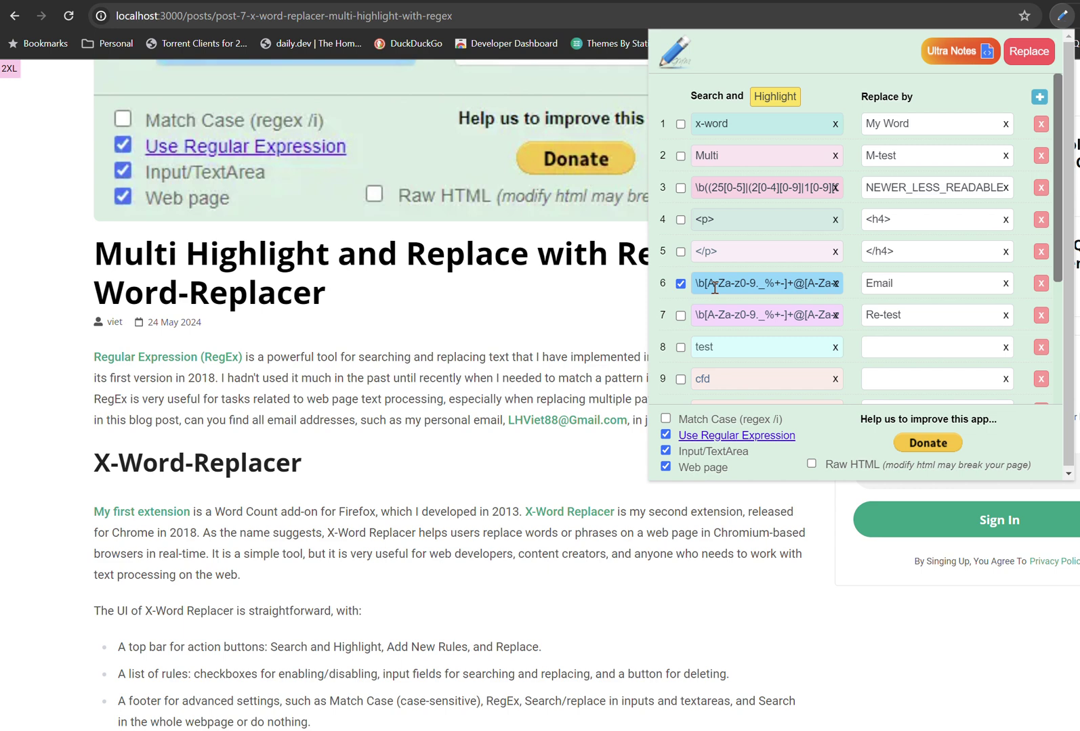
drag(715, 288, 805, 288)
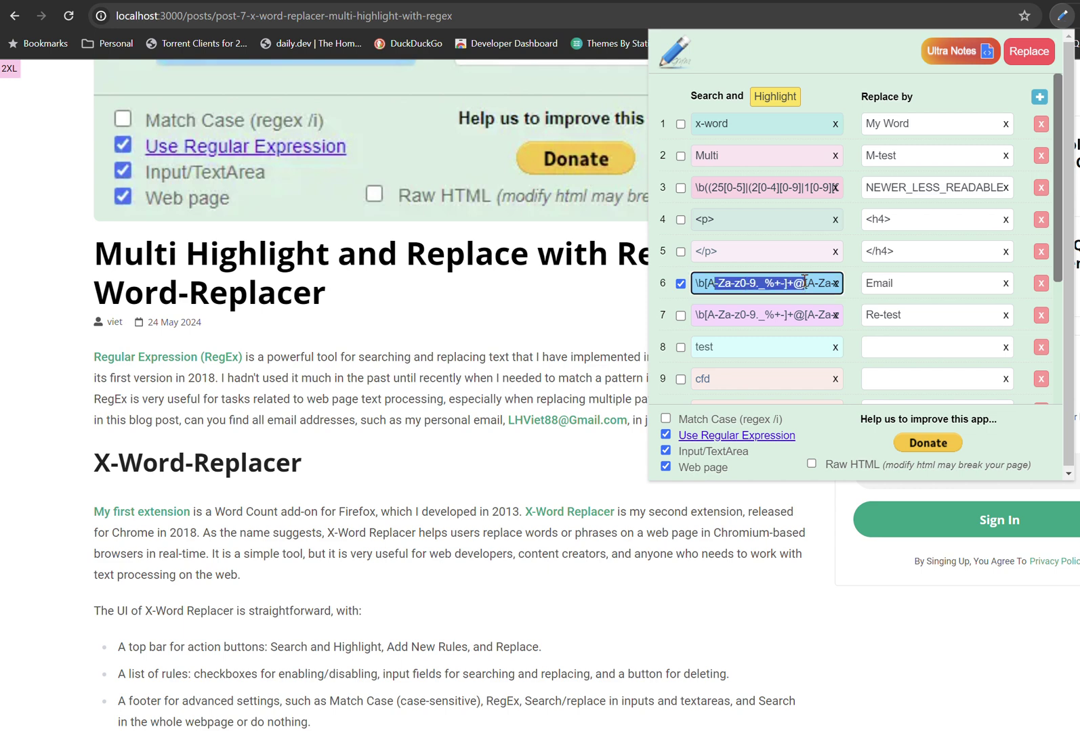
click(775, 100)
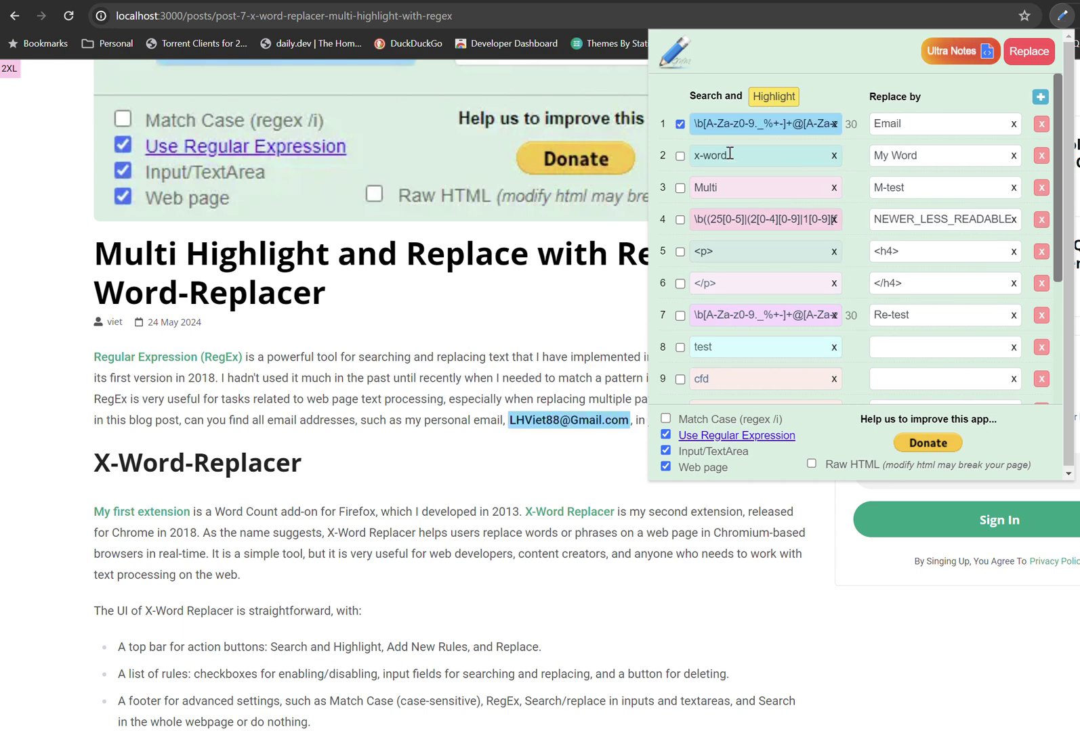
click(721, 127)
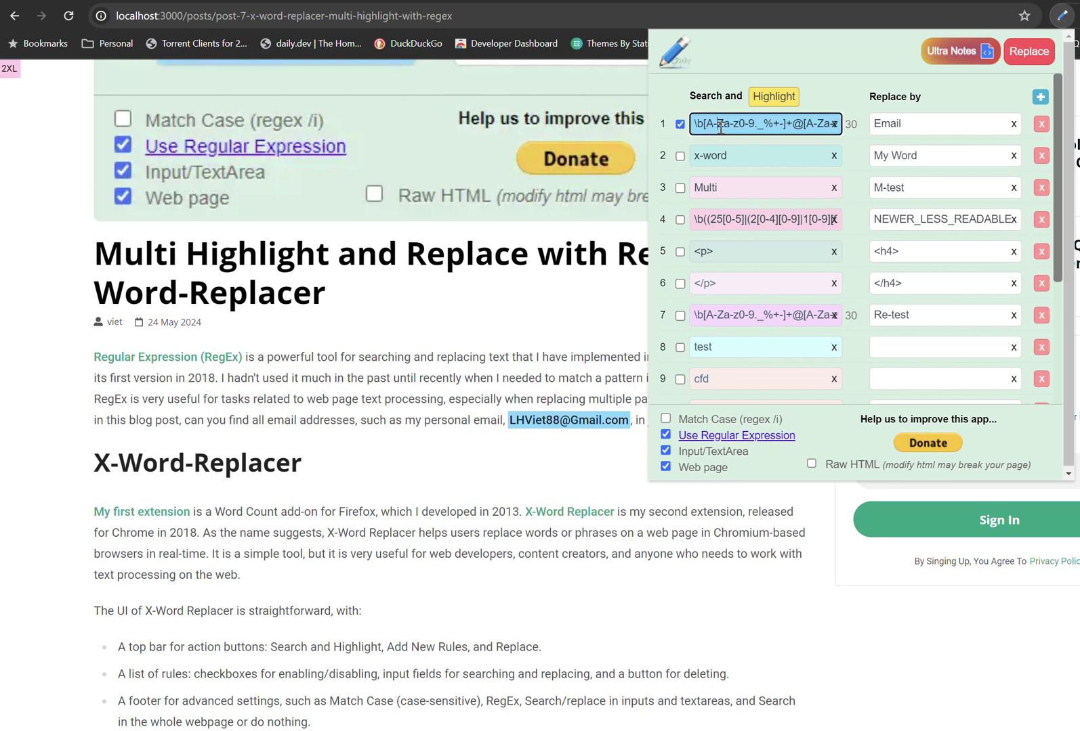
Close the rules panel and scroll through the post checking highlighted emails in notes, code, quotes and lists
click(535, 446)
scroll(536, 445, down, 7)
scroll(536, 446, down, 8)
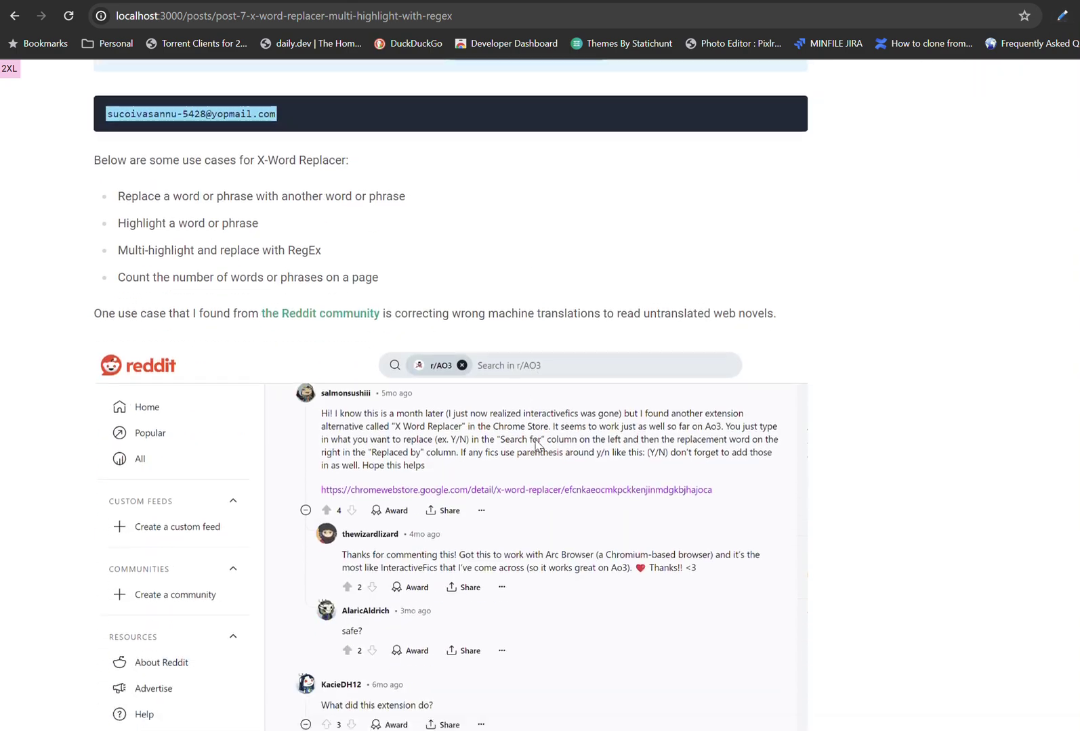
scroll(535, 446, up, 4)
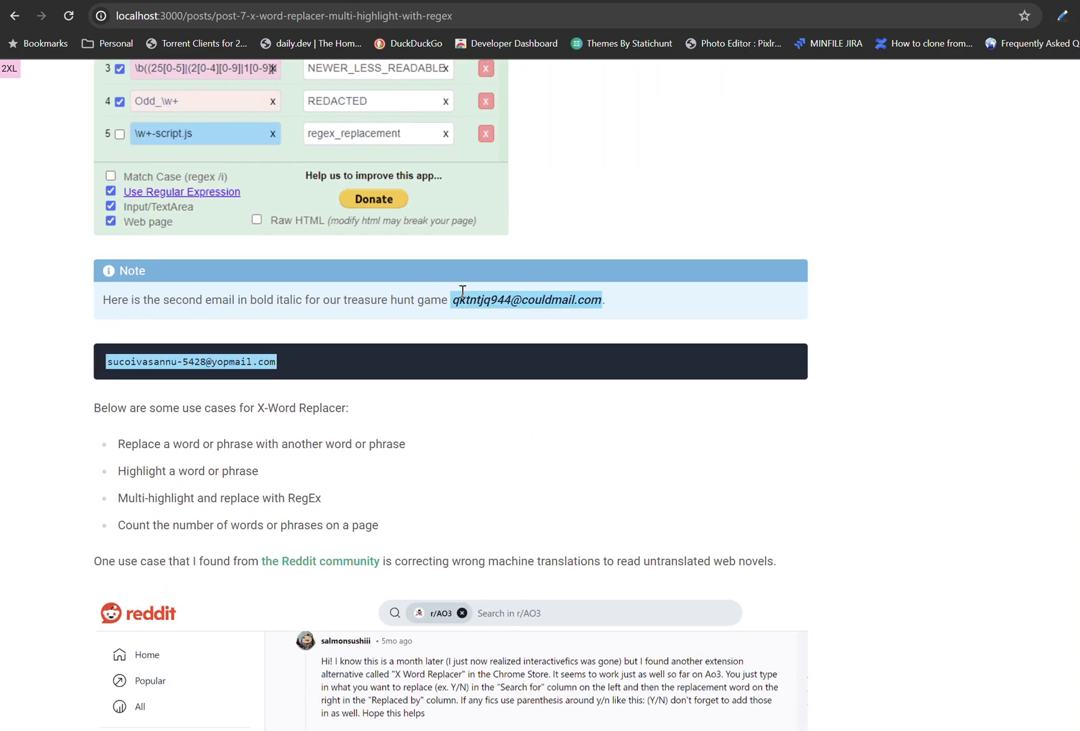
scroll(258, 306, down, 9)
scroll(258, 372, down, 8)
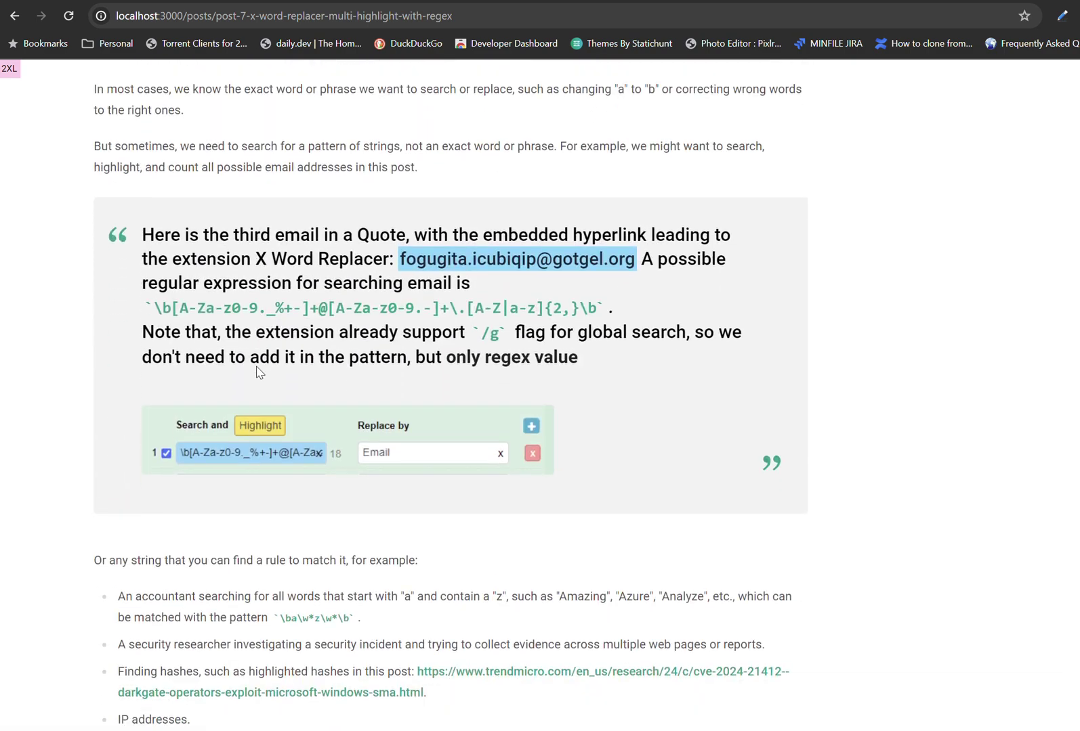
scroll(548, 231, down, 4)
scroll(548, 231, down, 5)
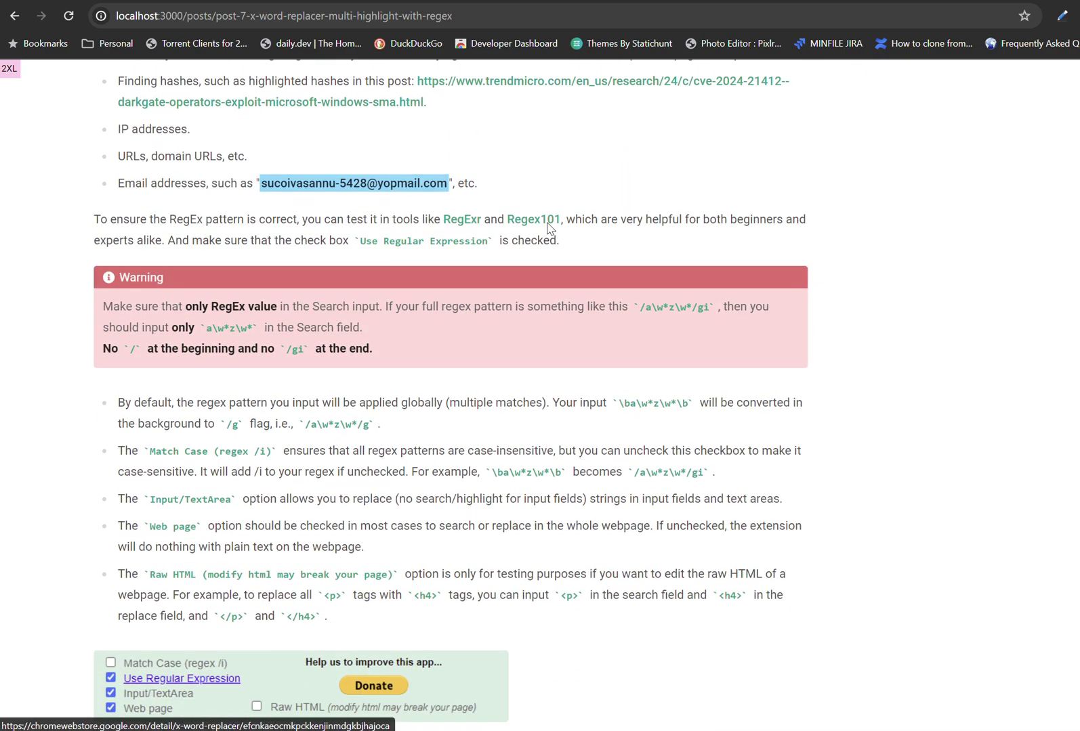
scroll(745, 279, up, 2)
scroll(745, 279, up, 20)
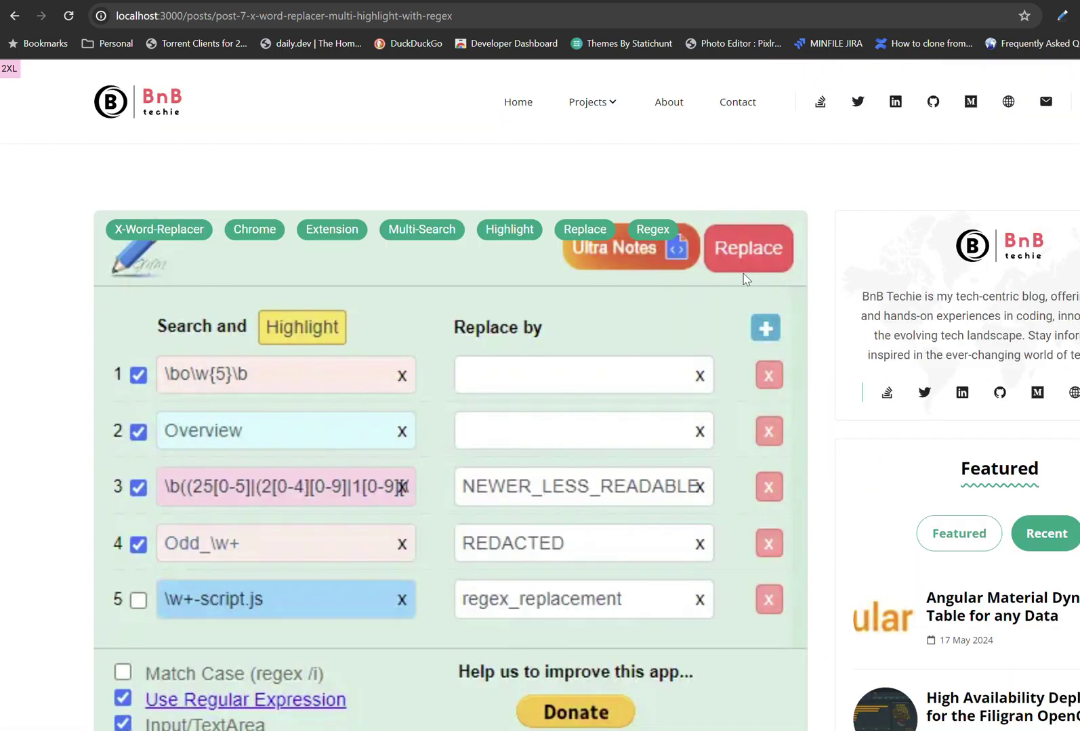
scroll(745, 279, down, 7)
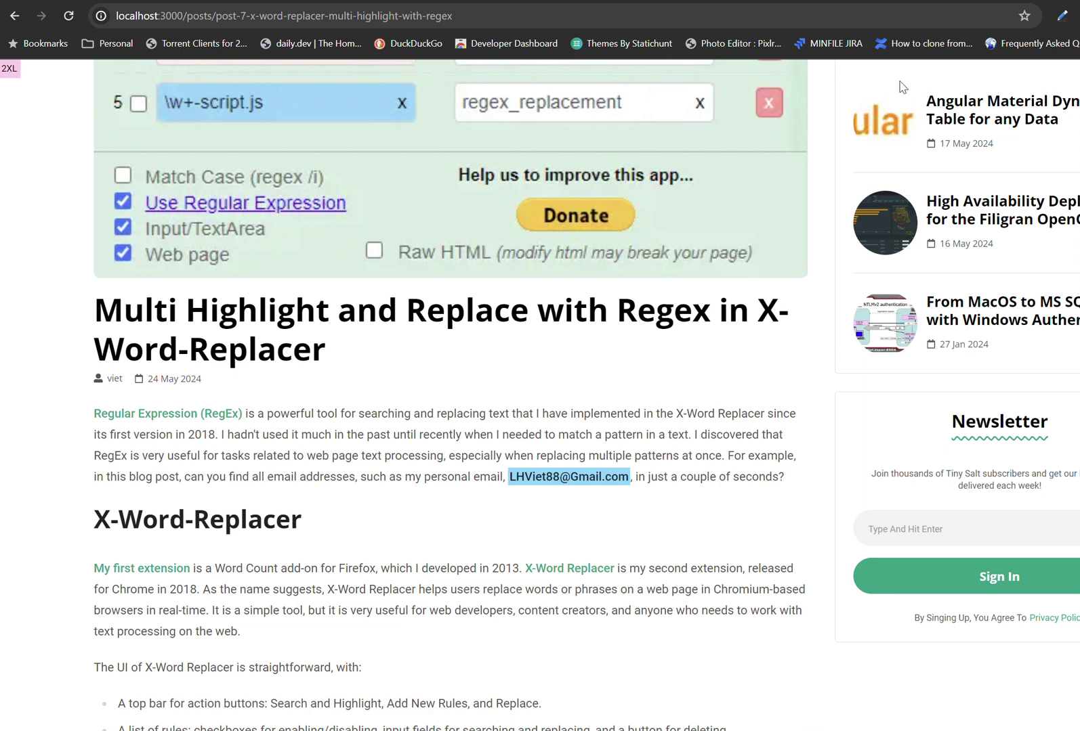
On the Volexity CVE-2024-3400 article, enable the IP-address regex rule and inspect its pattern
key(ctrl+Tab)
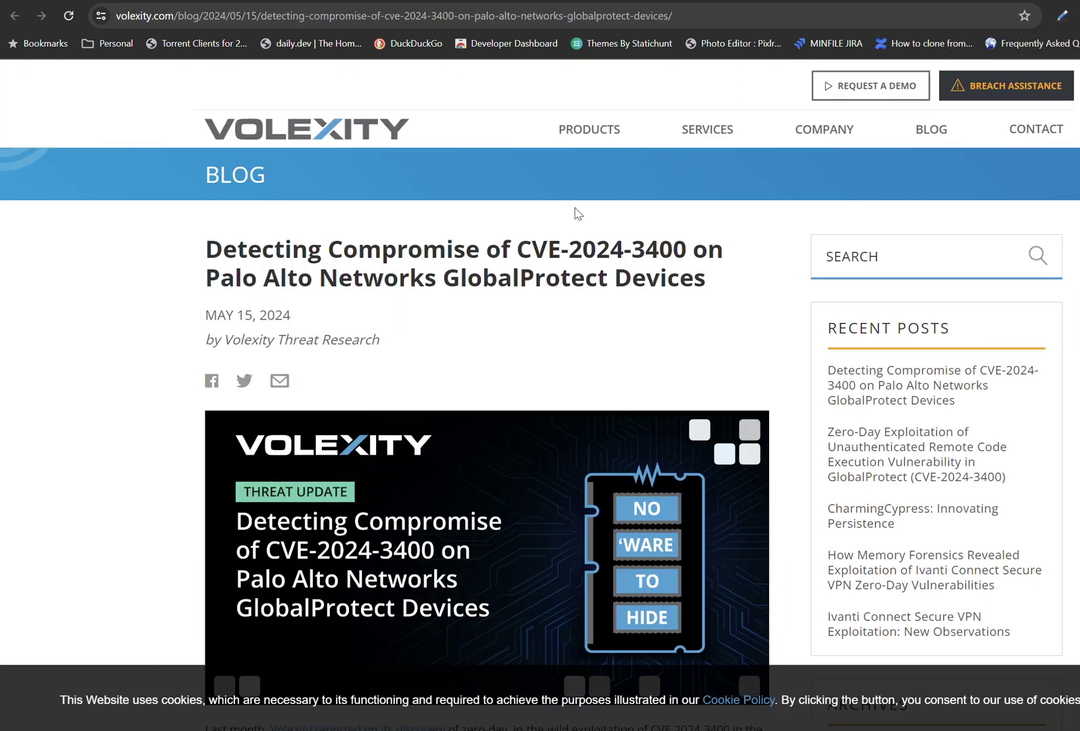
scroll(579, 298, down, 11)
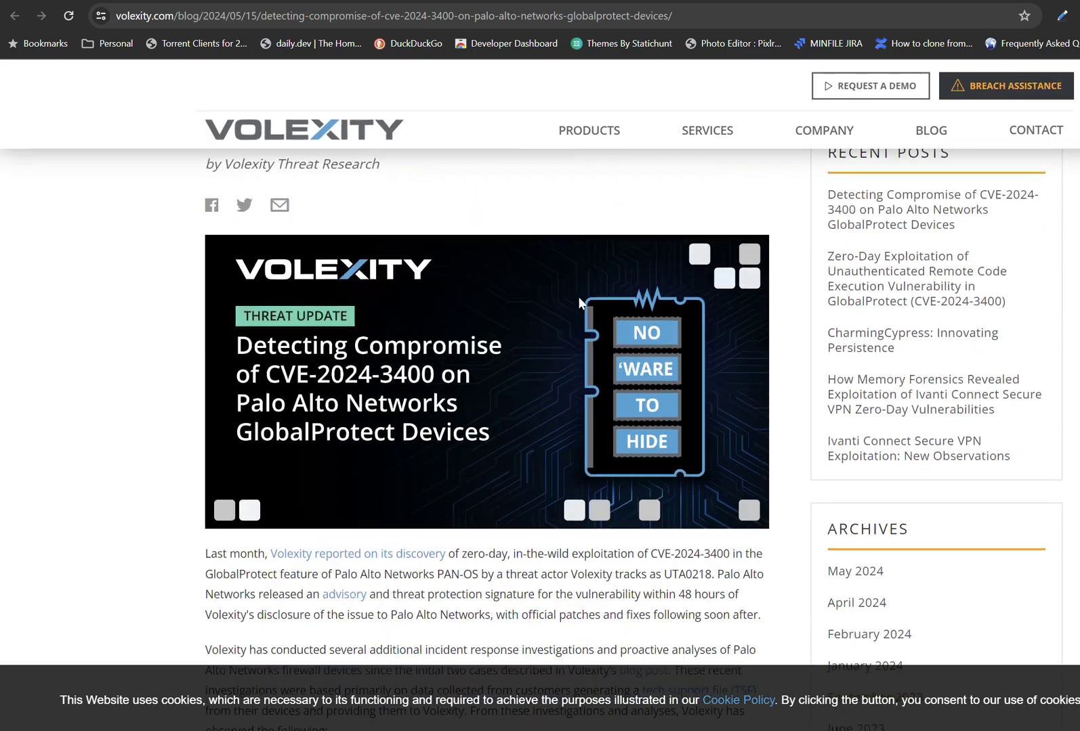
scroll(580, 298, up, 6)
scroll(578, 298, up, 5)
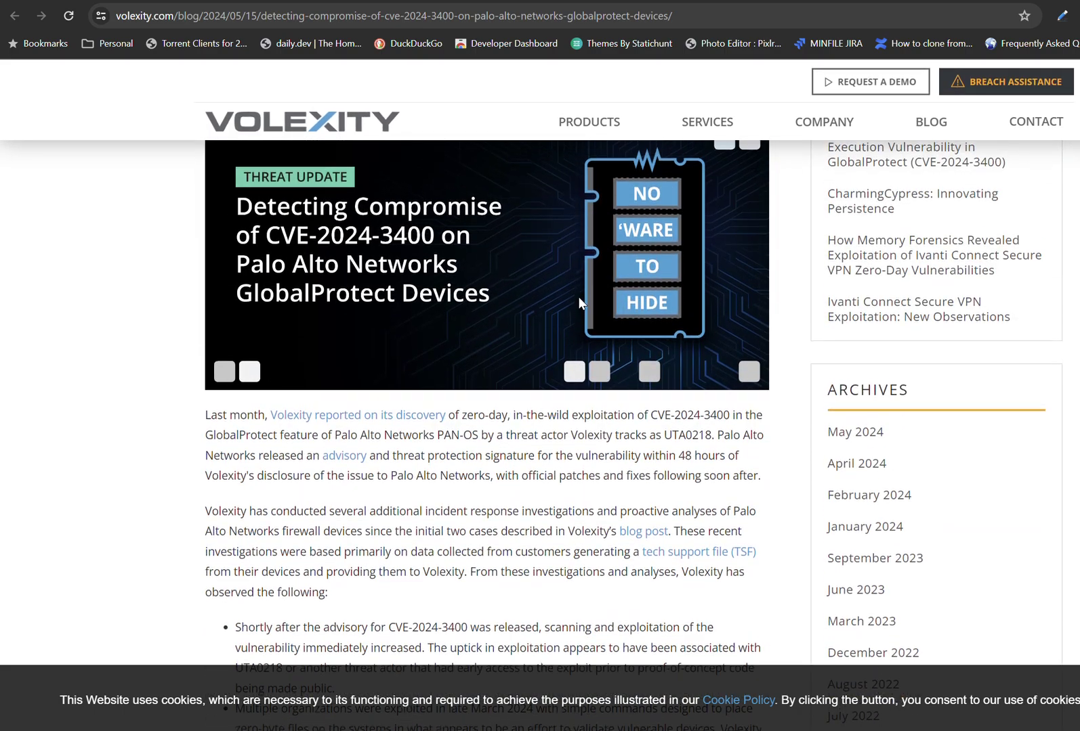
scroll(580, 301, down, 2)
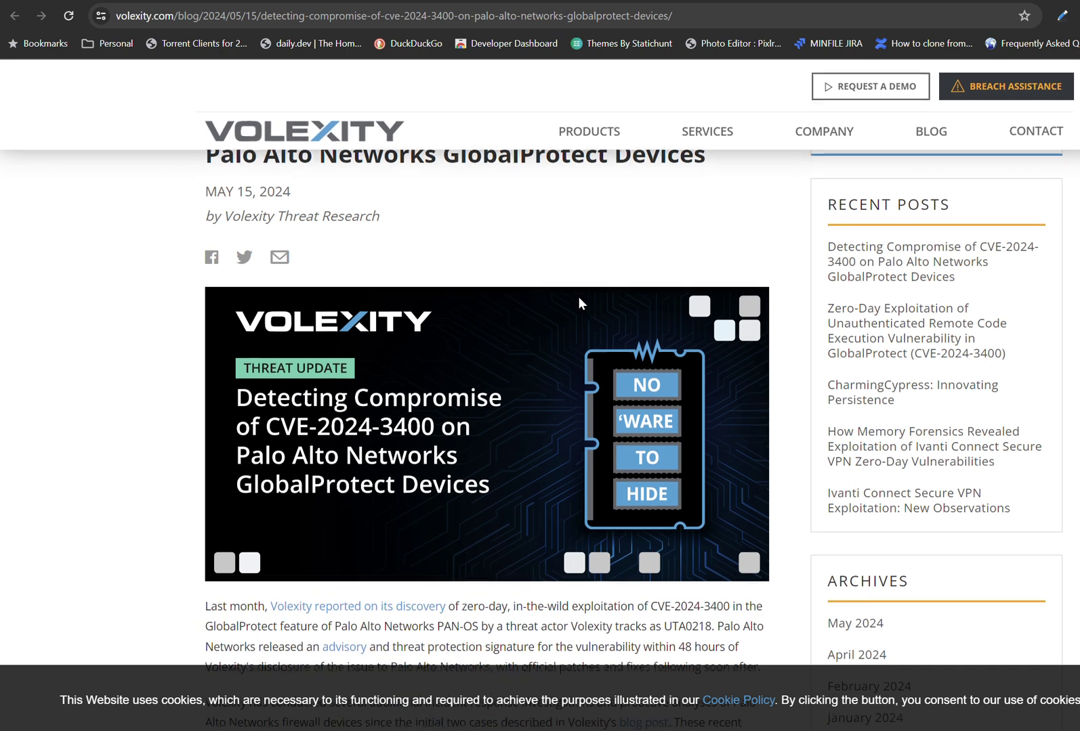
scroll(579, 300, up, 2)
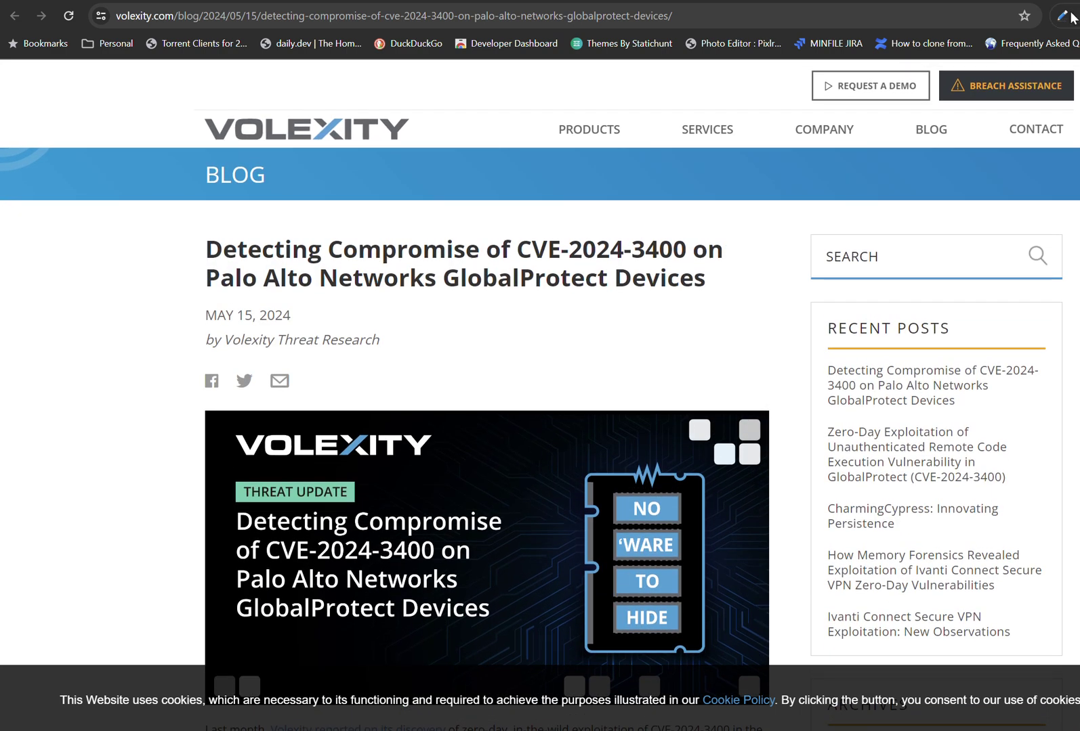
click(1065, 16)
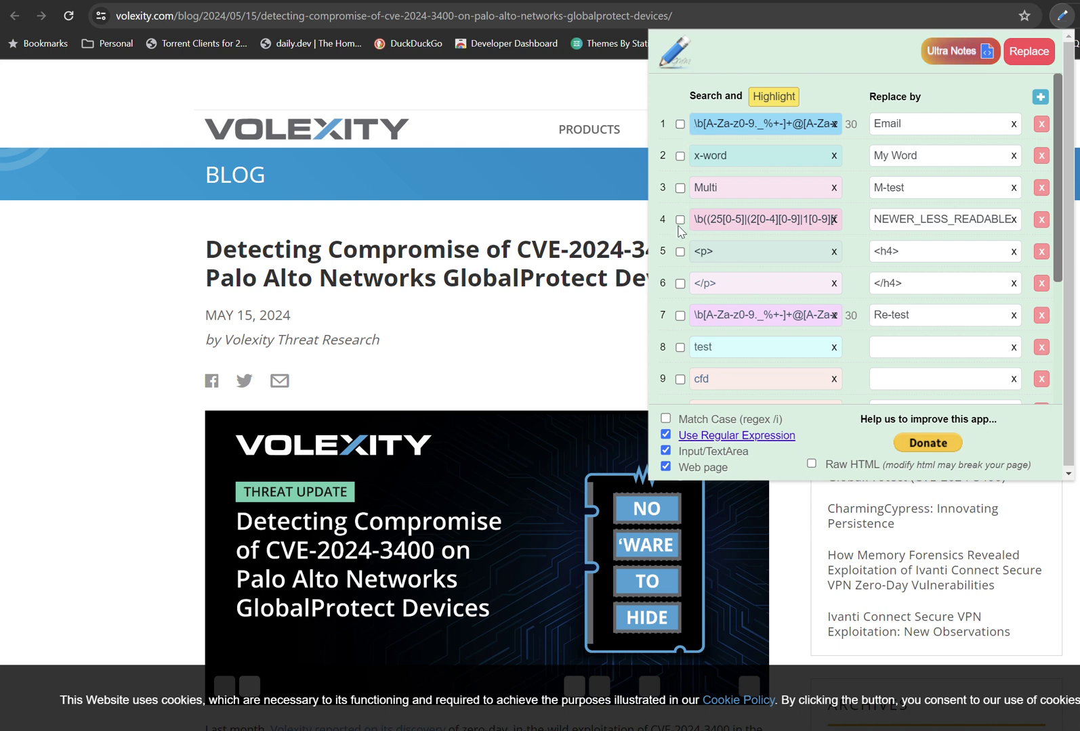
click(680, 221)
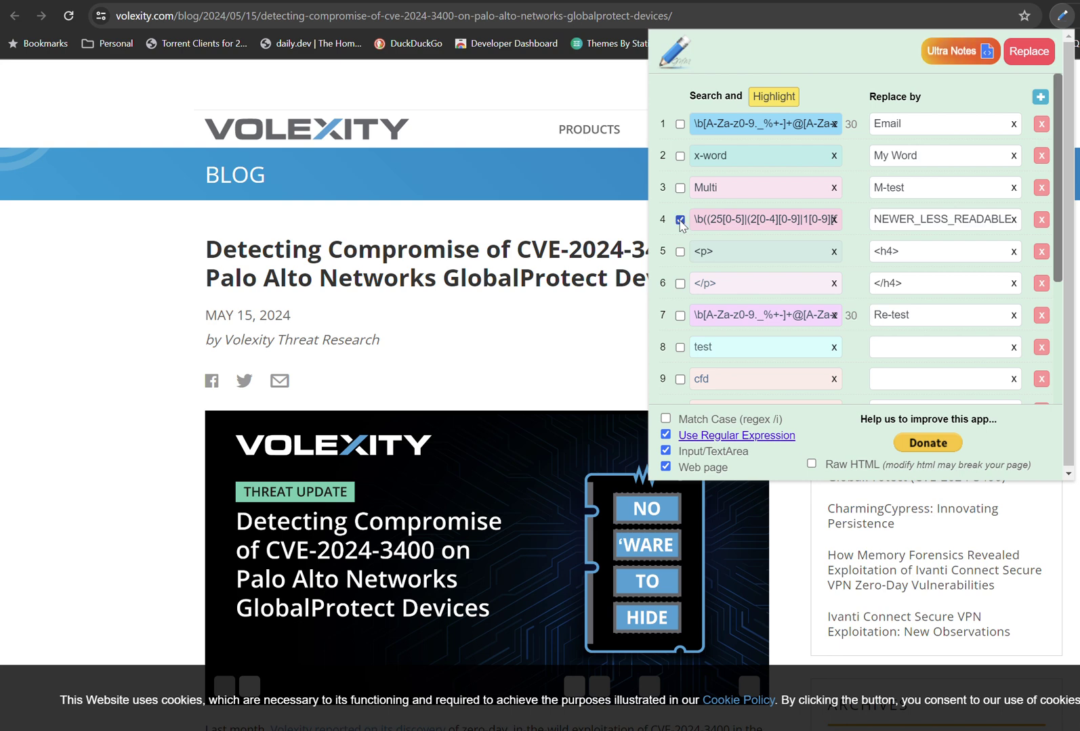
drag(704, 215, 763, 242)
Highlight the IP rule's 7 matches across the article and close the panel
click(476, 280)
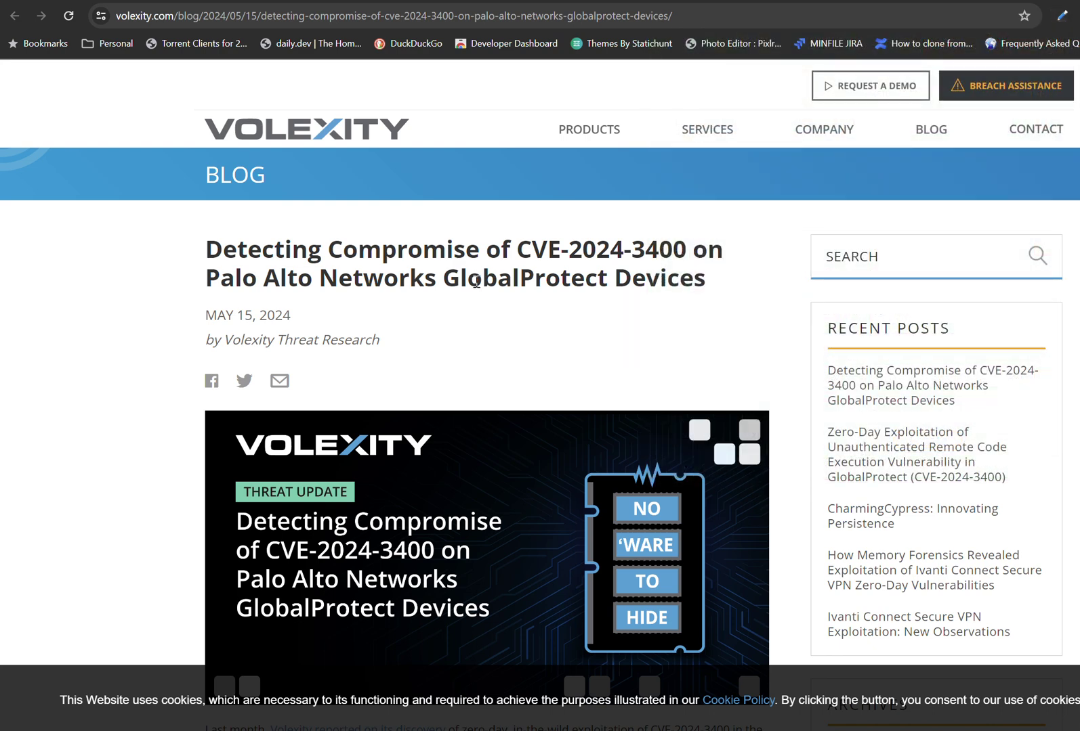
scroll(477, 284, down, 1)
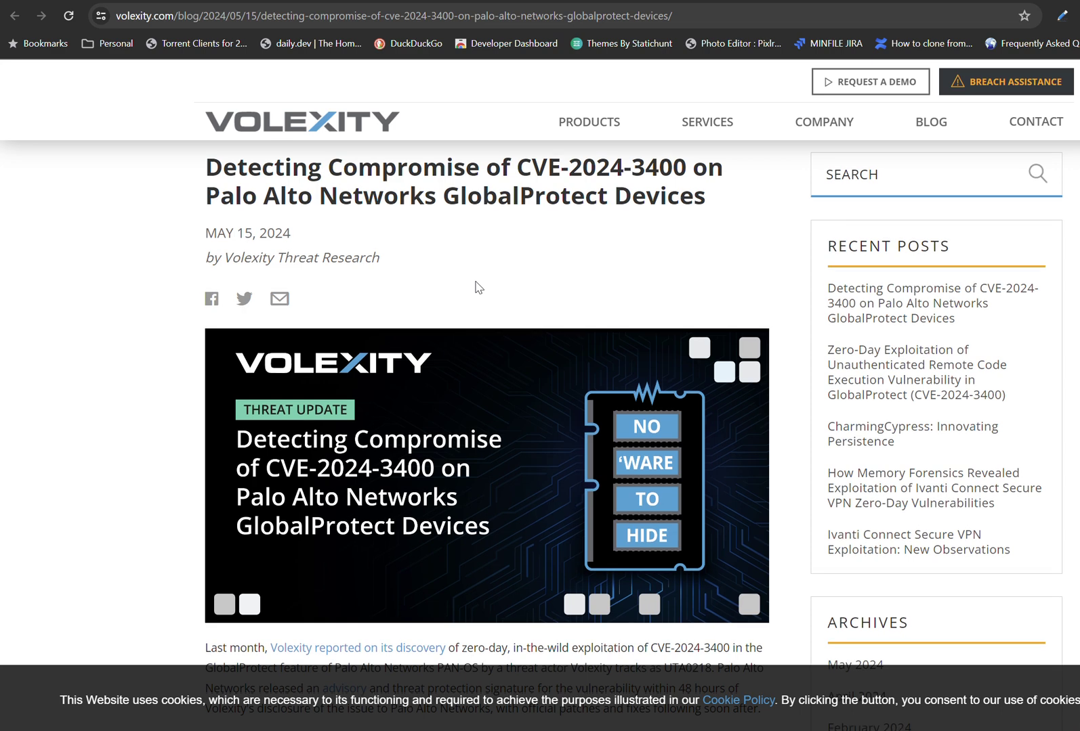
scroll(478, 287, up, 1)
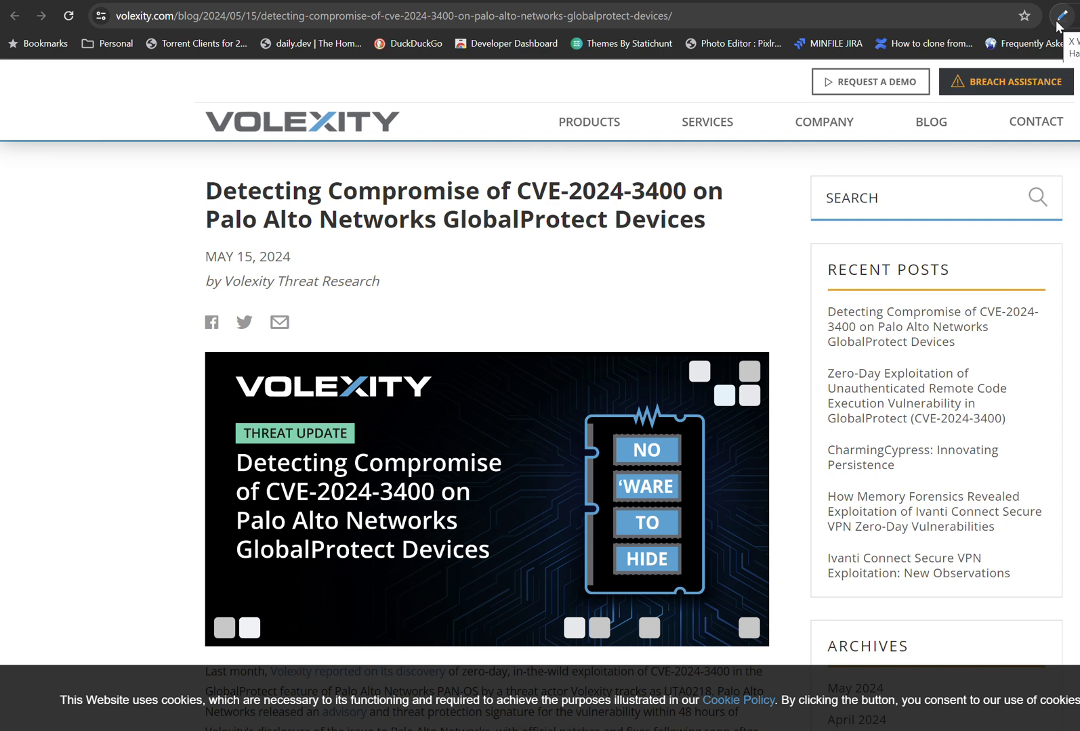
click(1058, 23)
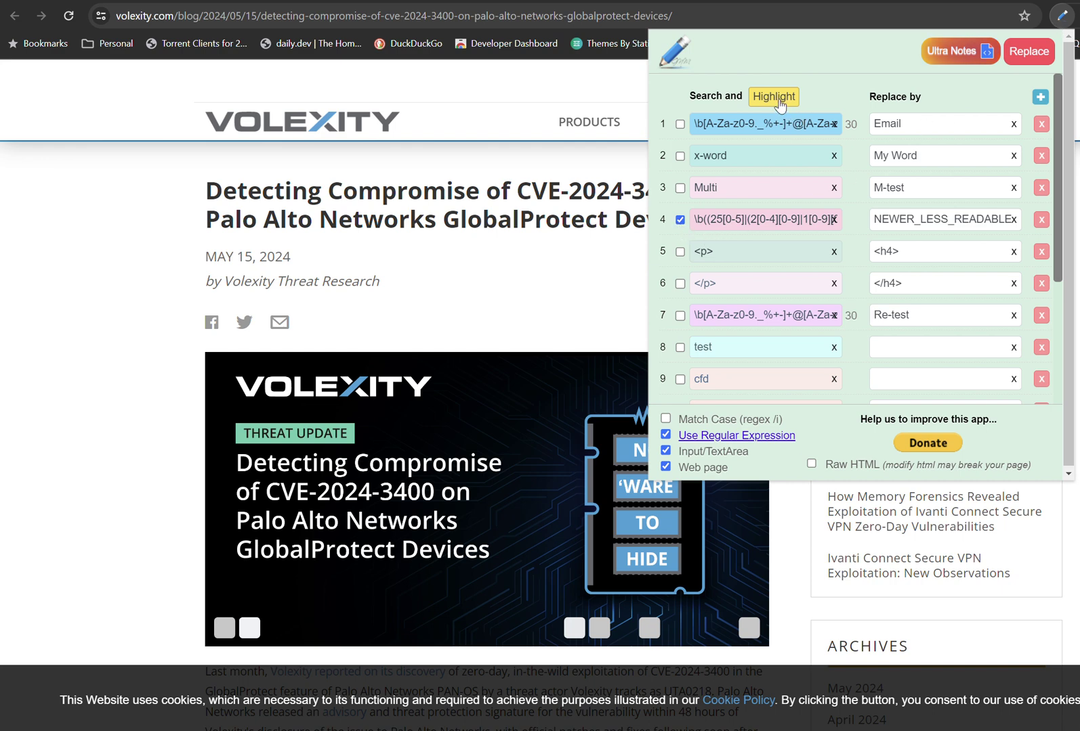
click(779, 103)
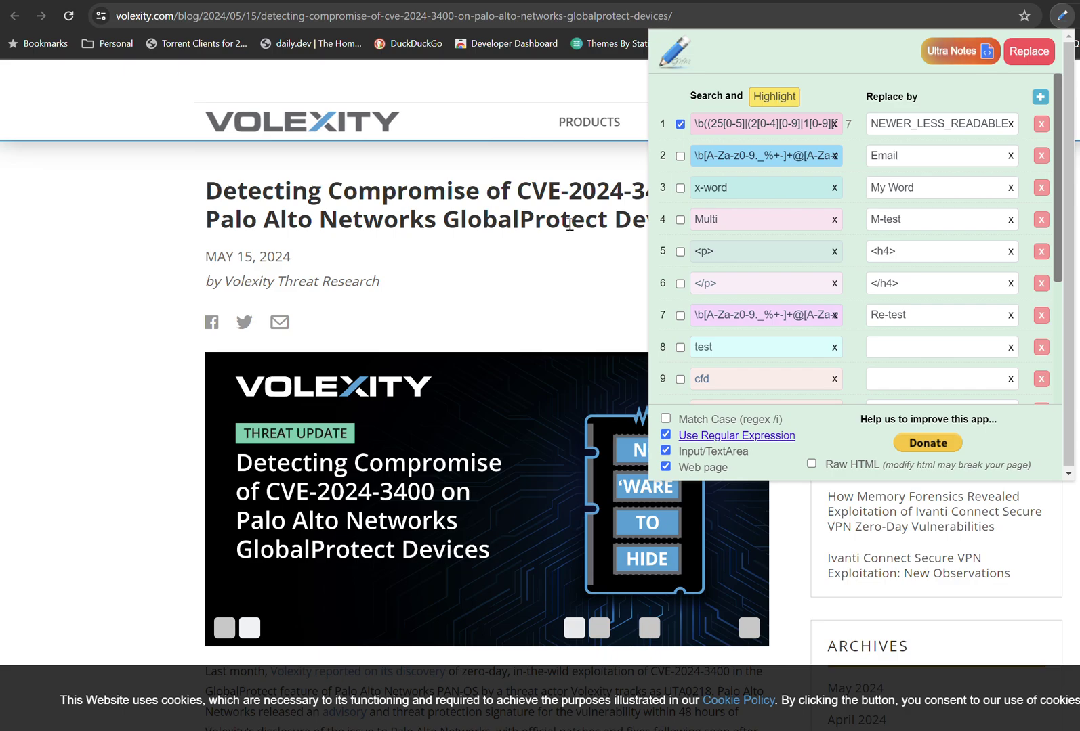
click(560, 259)
Scroll through the Volexity article to inspect the highlighted IP addresses
scroll(561, 260, down, 8)
scroll(560, 260, down, 20)
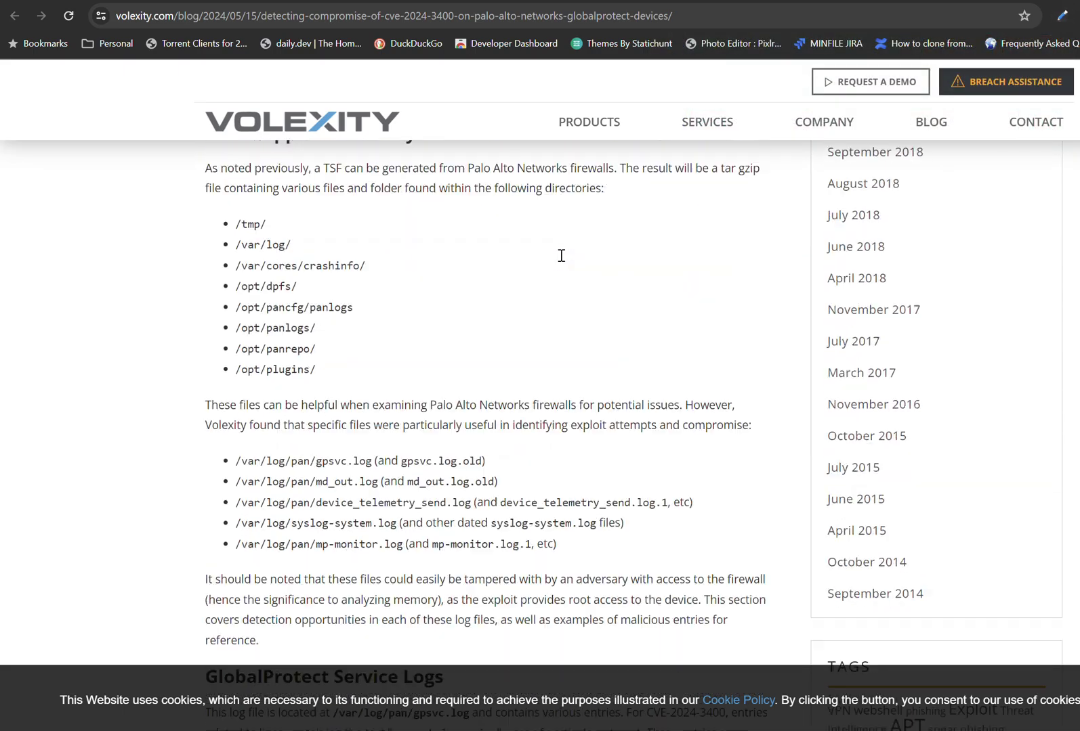
scroll(561, 257, down, 15)
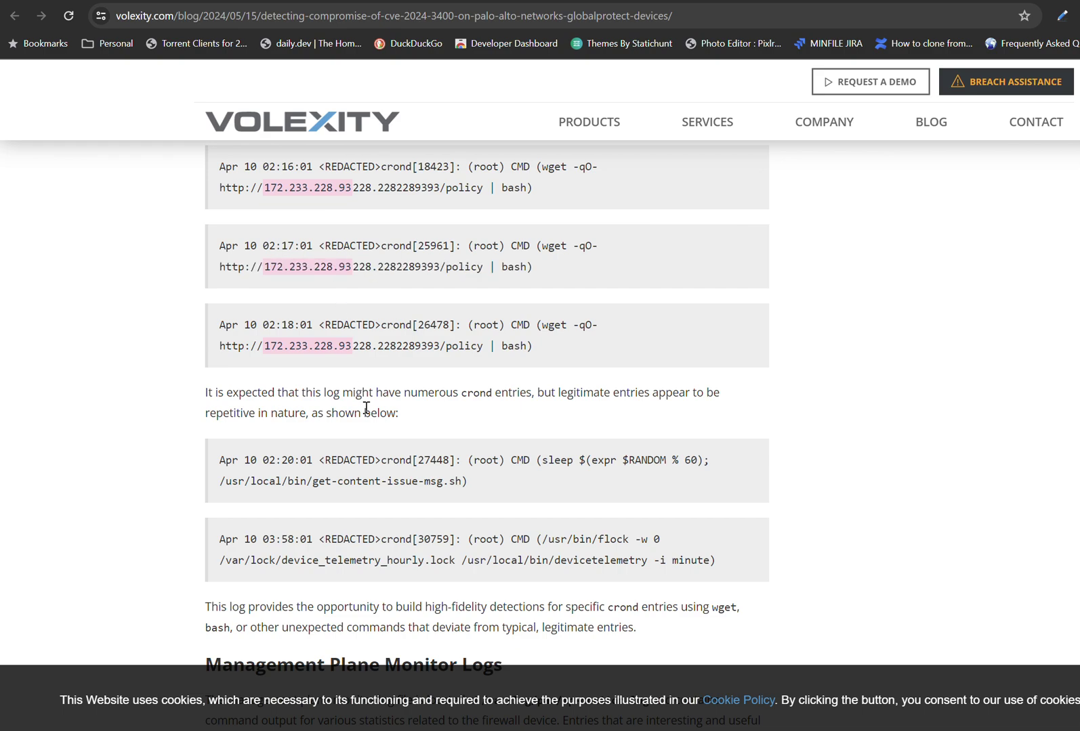
scroll(366, 407, down, 7)
scroll(501, 506, down, 5)
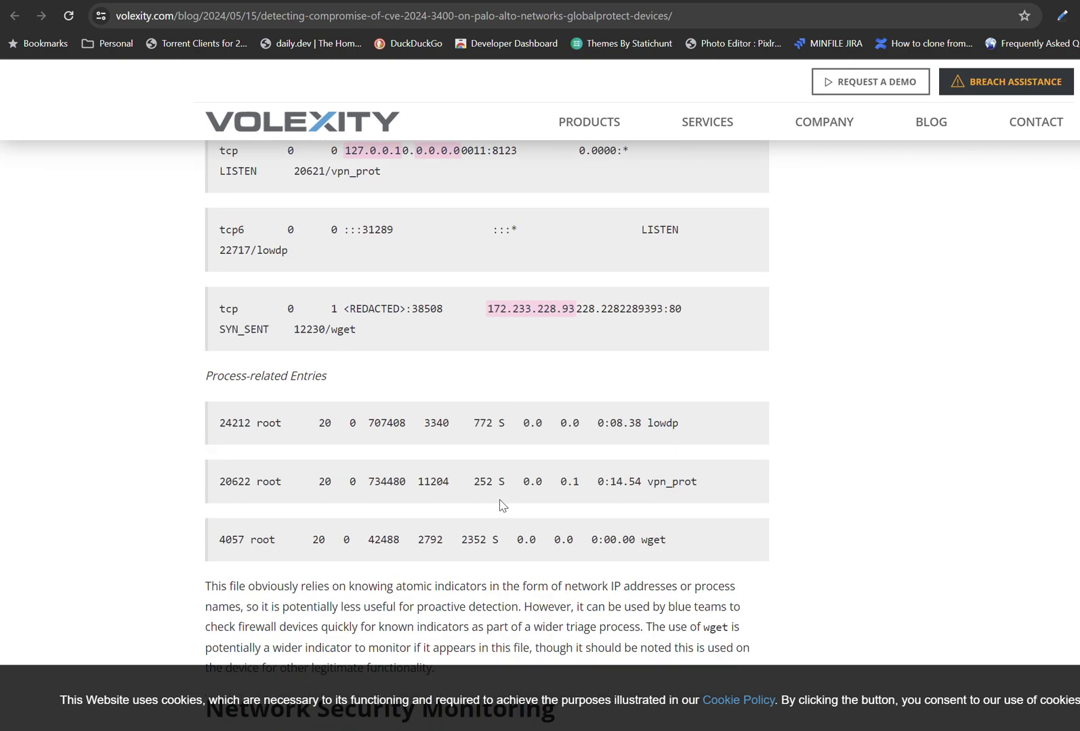
scroll(501, 506, down, 2)
scroll(501, 501, up, 5)
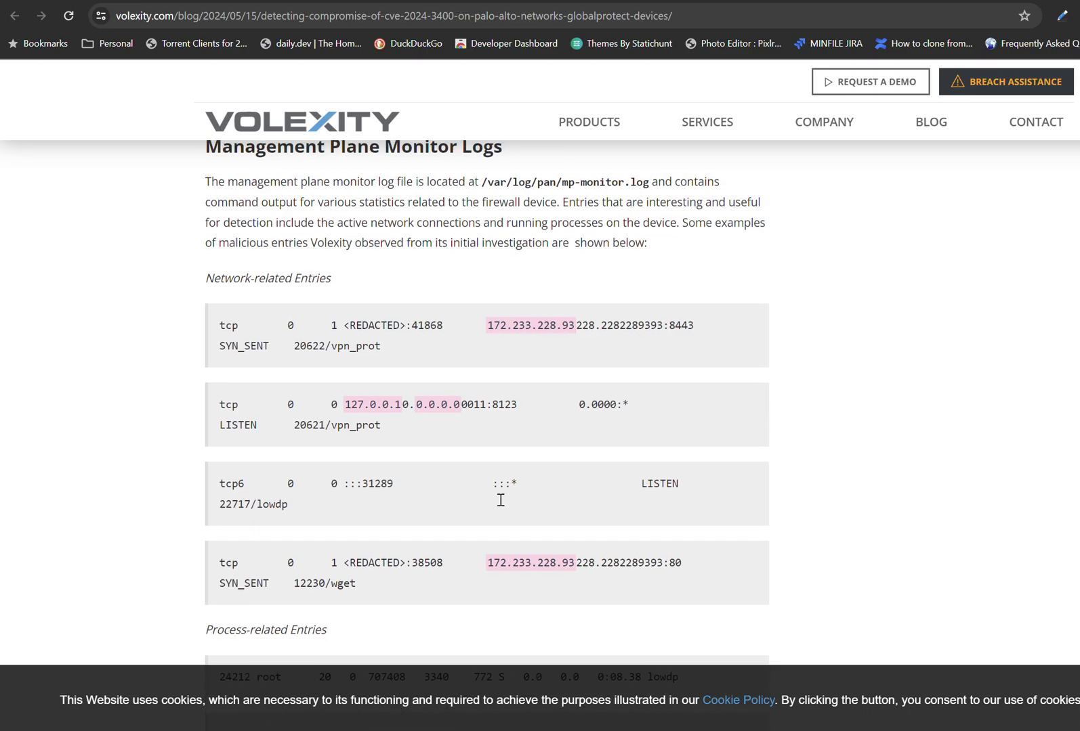
scroll(500, 503, up, 5)
scroll(501, 503, down, 15)
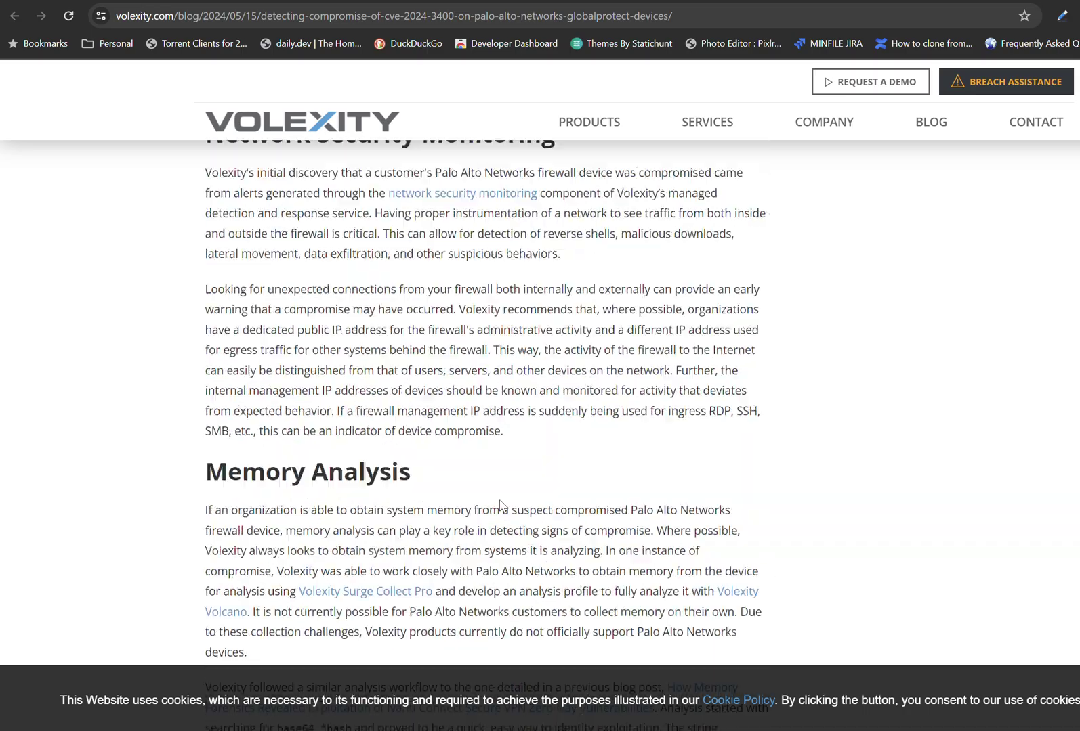
scroll(501, 504, down, 20)
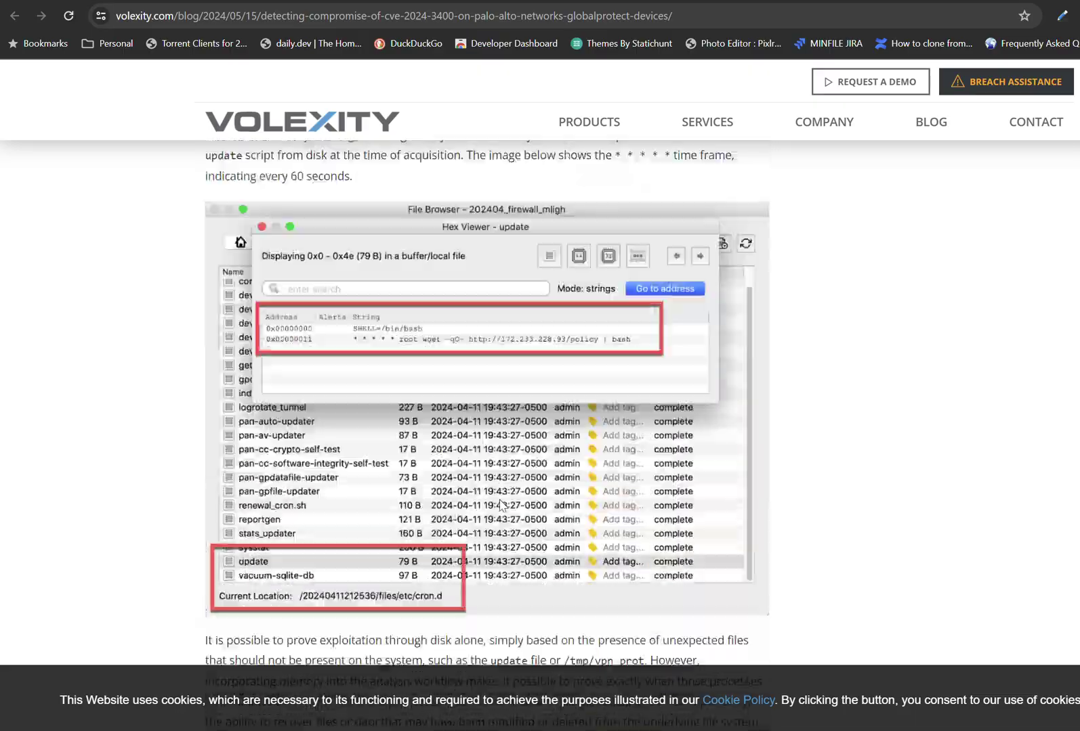
scroll(500, 505, down, 20)
Return to the top of the article and reopen the X Word Replacer rule list
scroll(500, 505, up, 15)
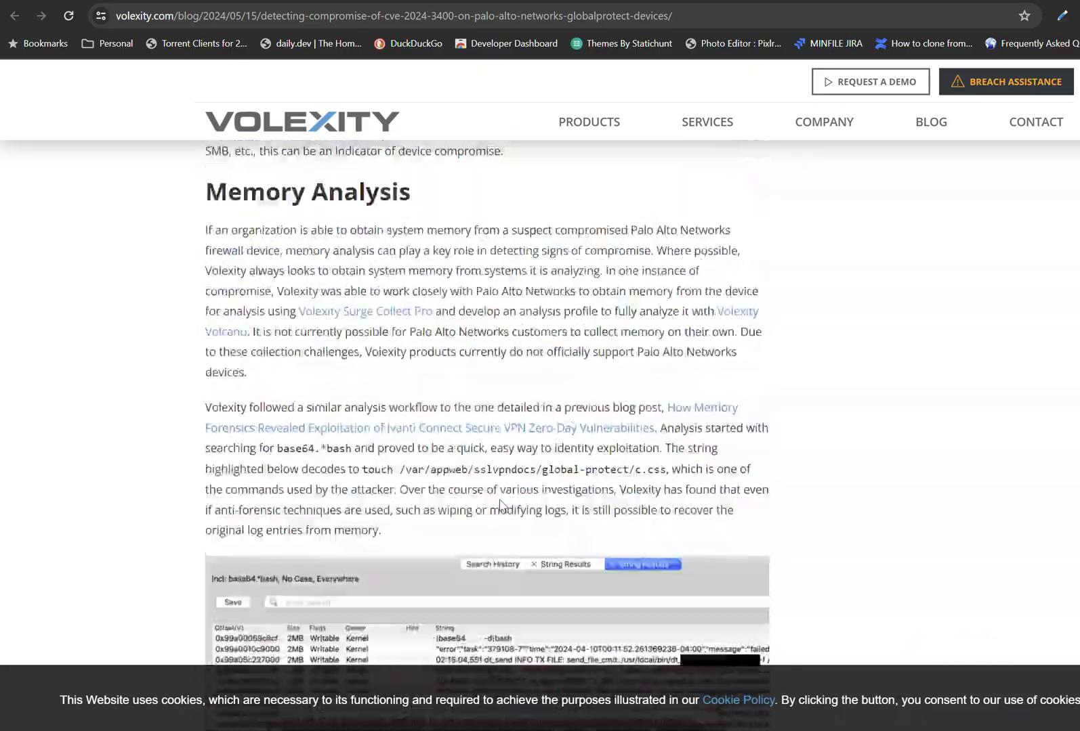
scroll(500, 504, up, 20)
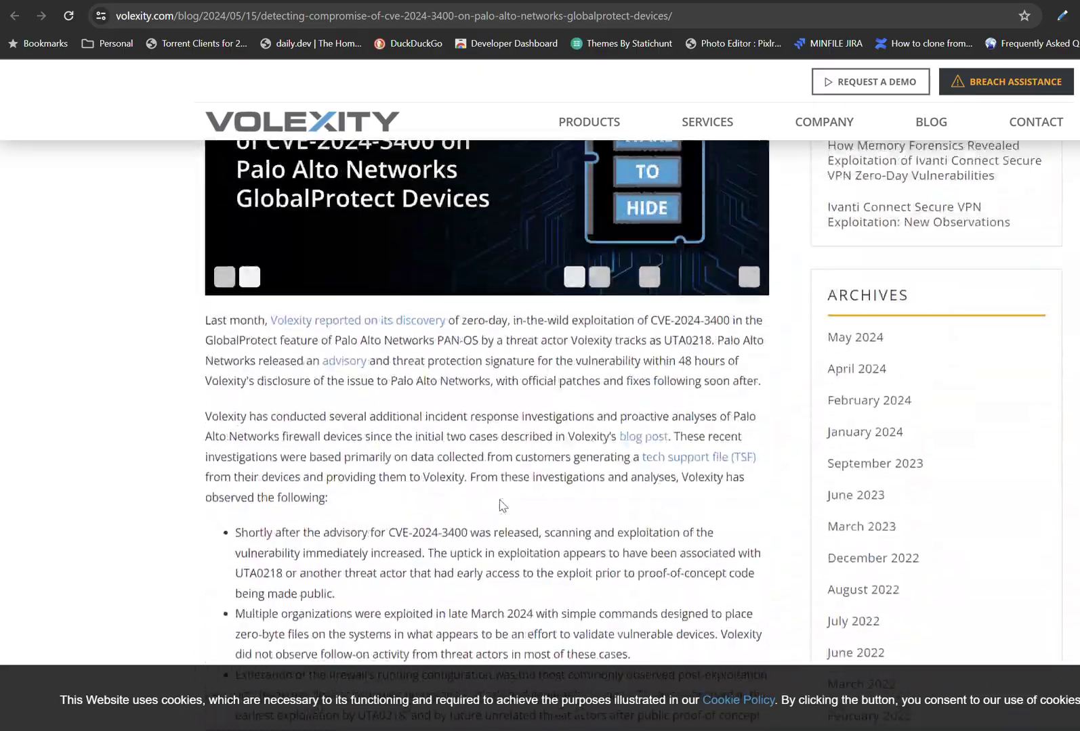
scroll(502, 506, up, 6)
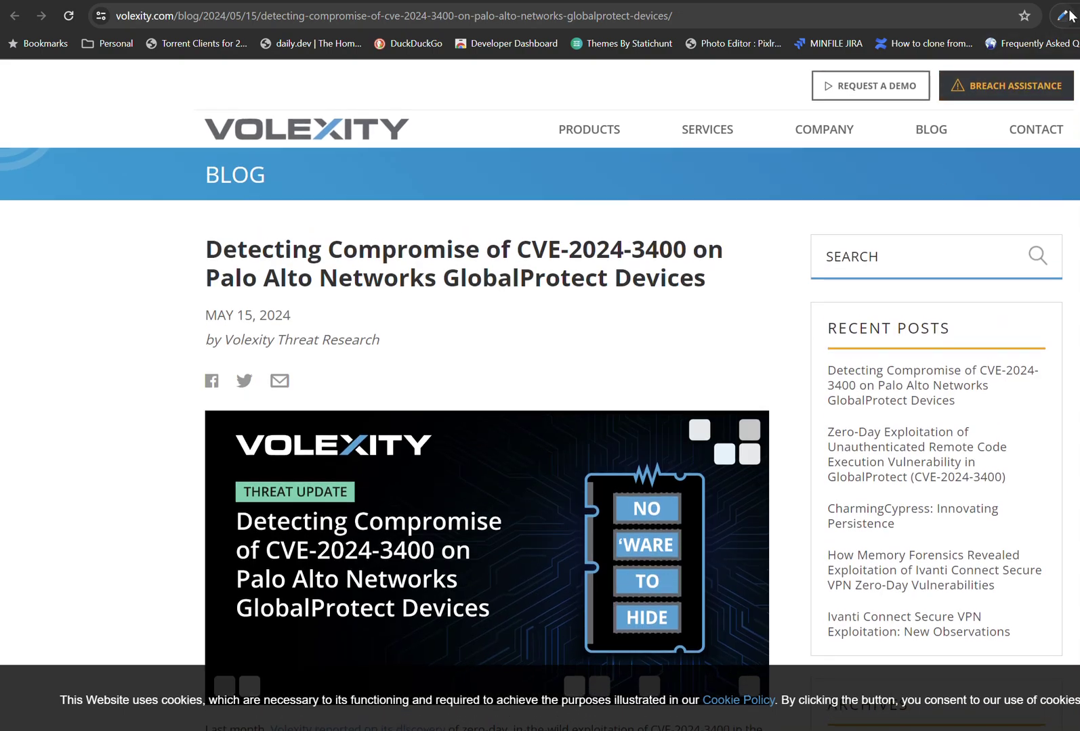
click(1064, 16)
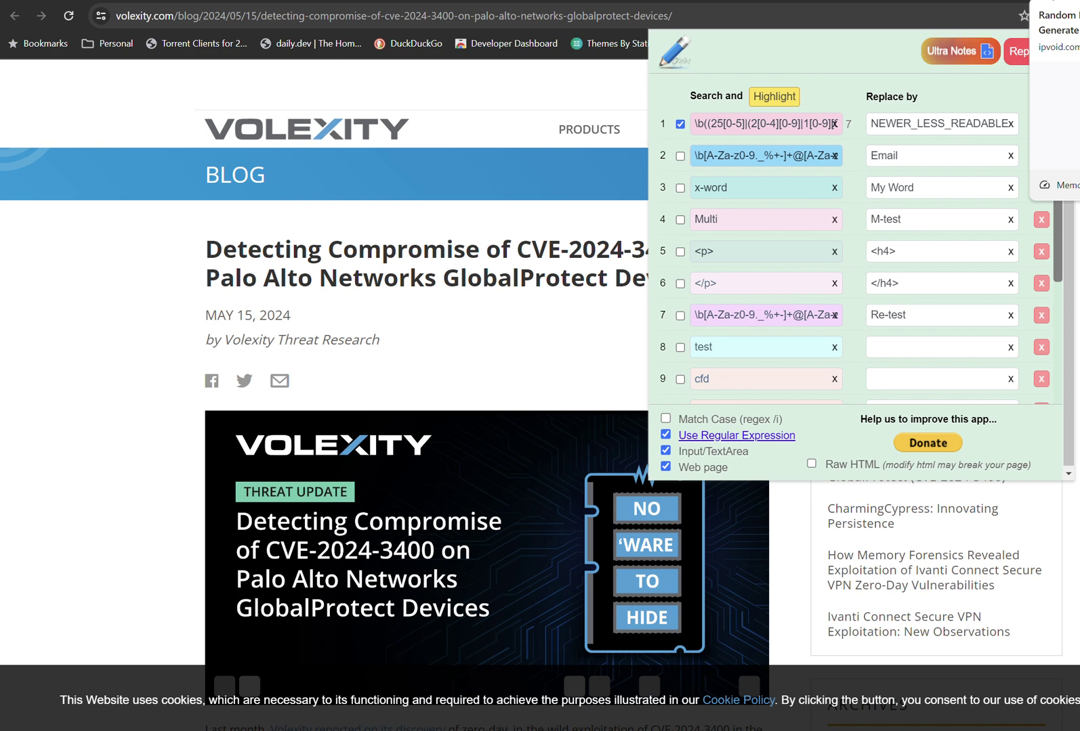
Switch to the ipvoid Random IP Generator page and generate ten random IPv4 addresses
click(1050, 0)
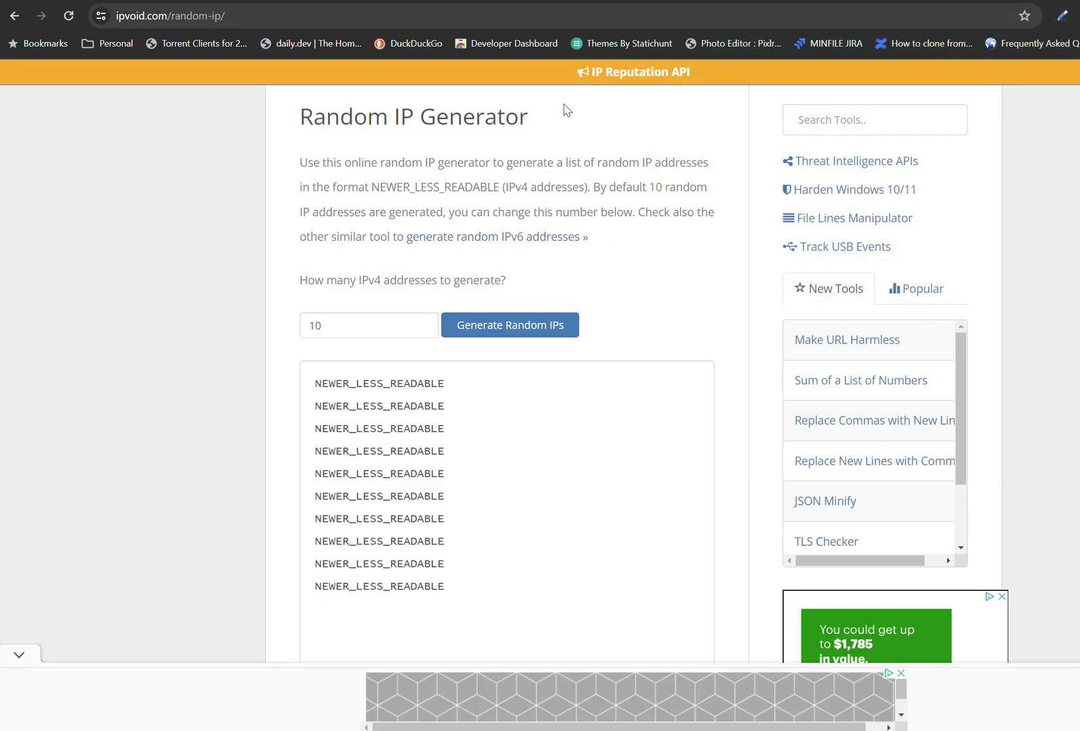
scroll(566, 110, down, 3)
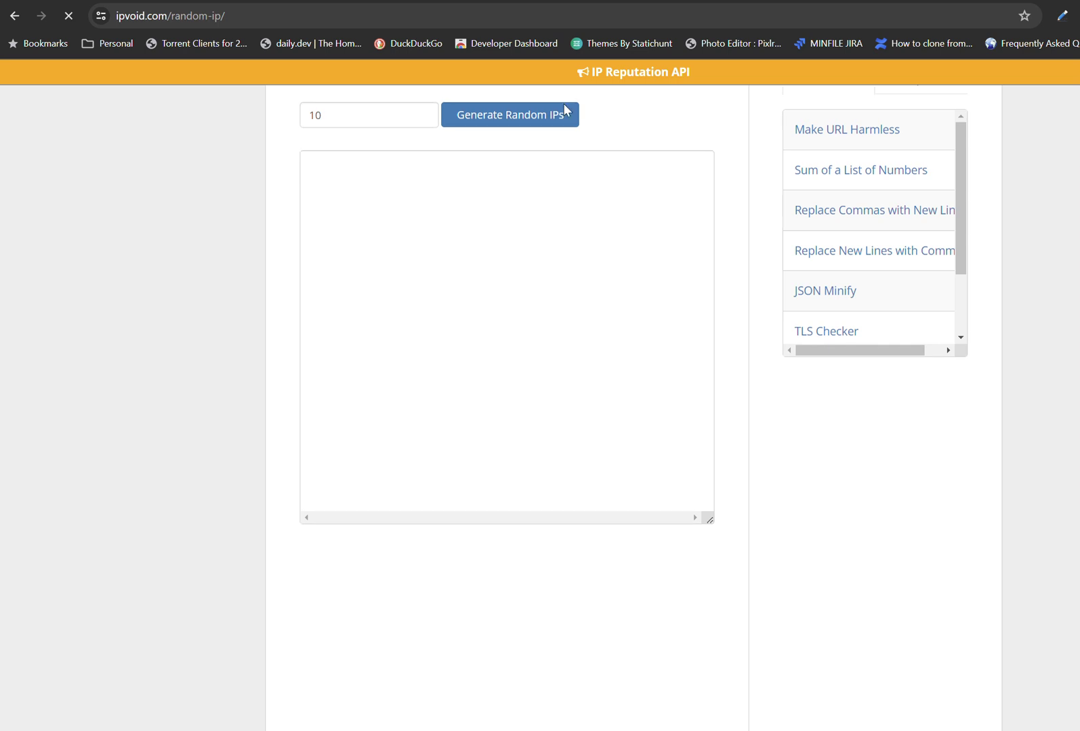
scroll(447, 244, up, 2)
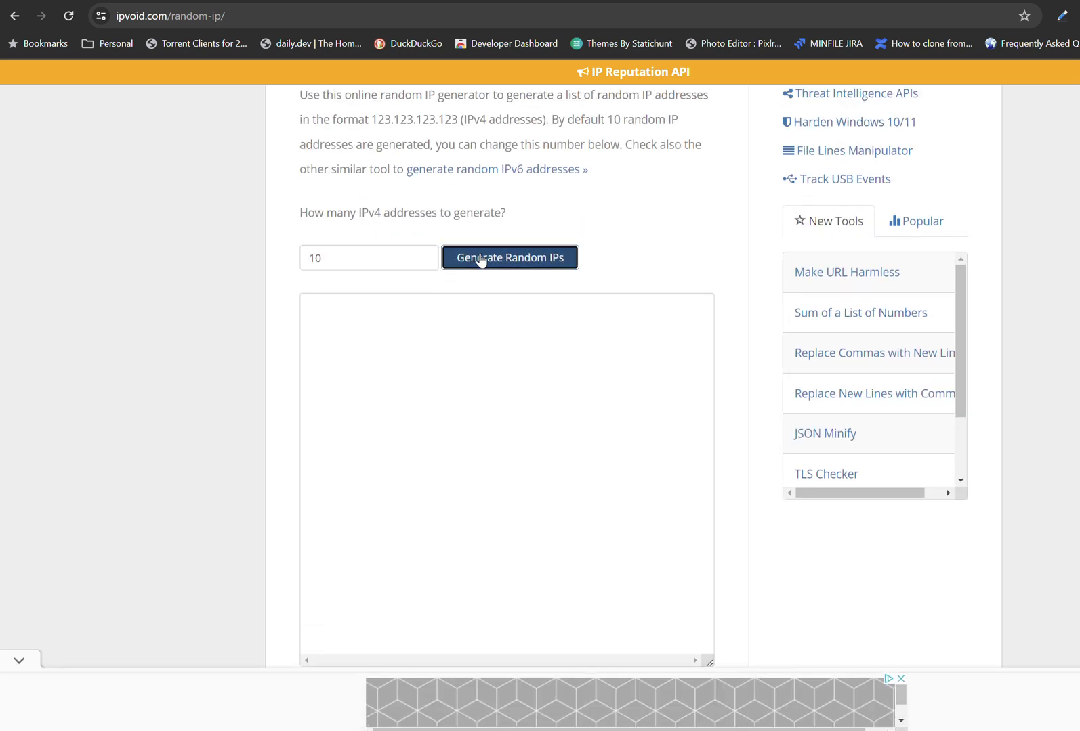
click(481, 261)
scroll(627, 531, down, 1)
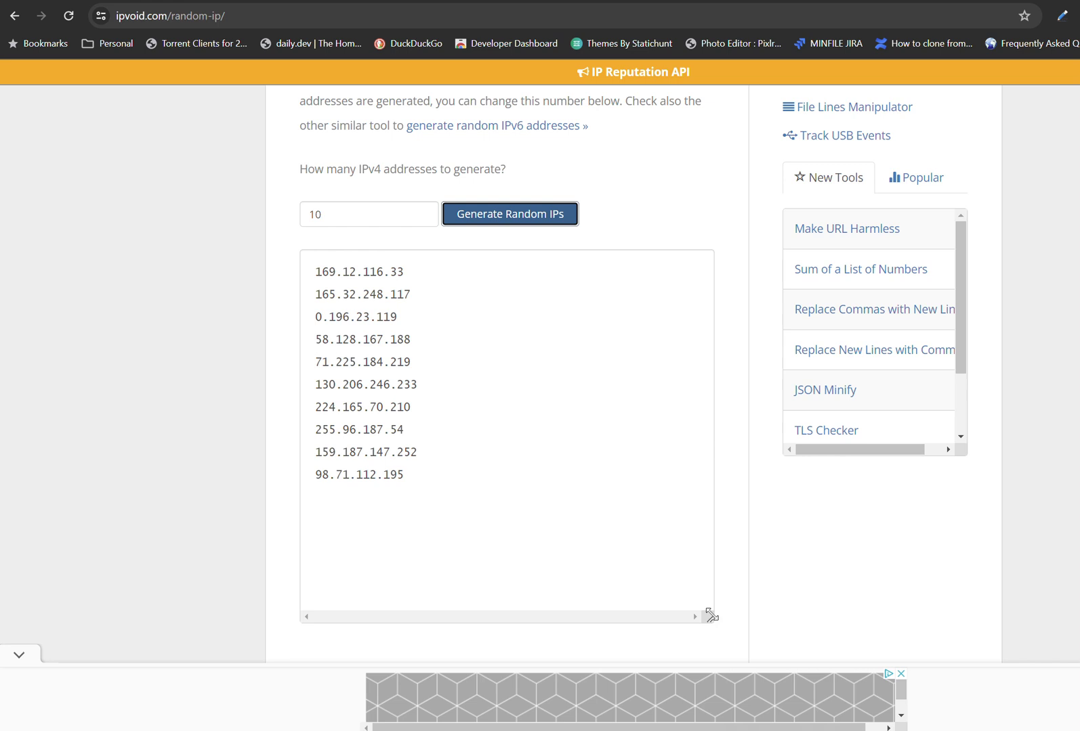
Resize the generated IP box, then select and deselect the ten addresses
drag(707, 615, 590, 544)
drag(497, 488, 308, 274)
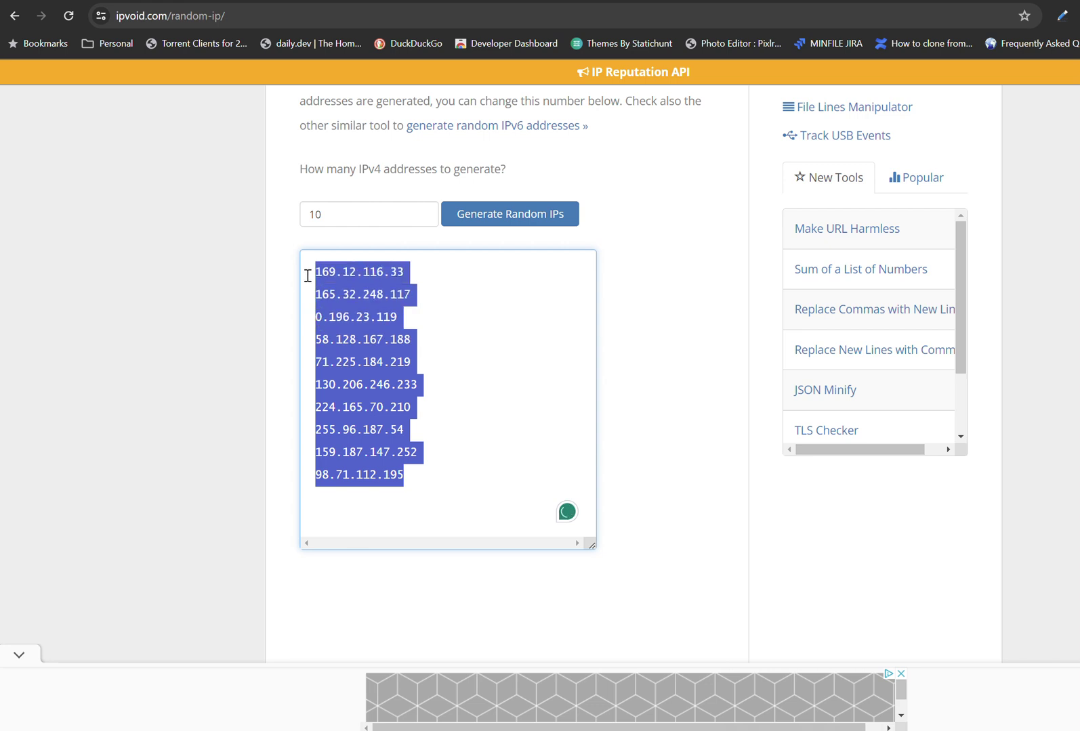
click(454, 405)
scroll(454, 405, up, 2)
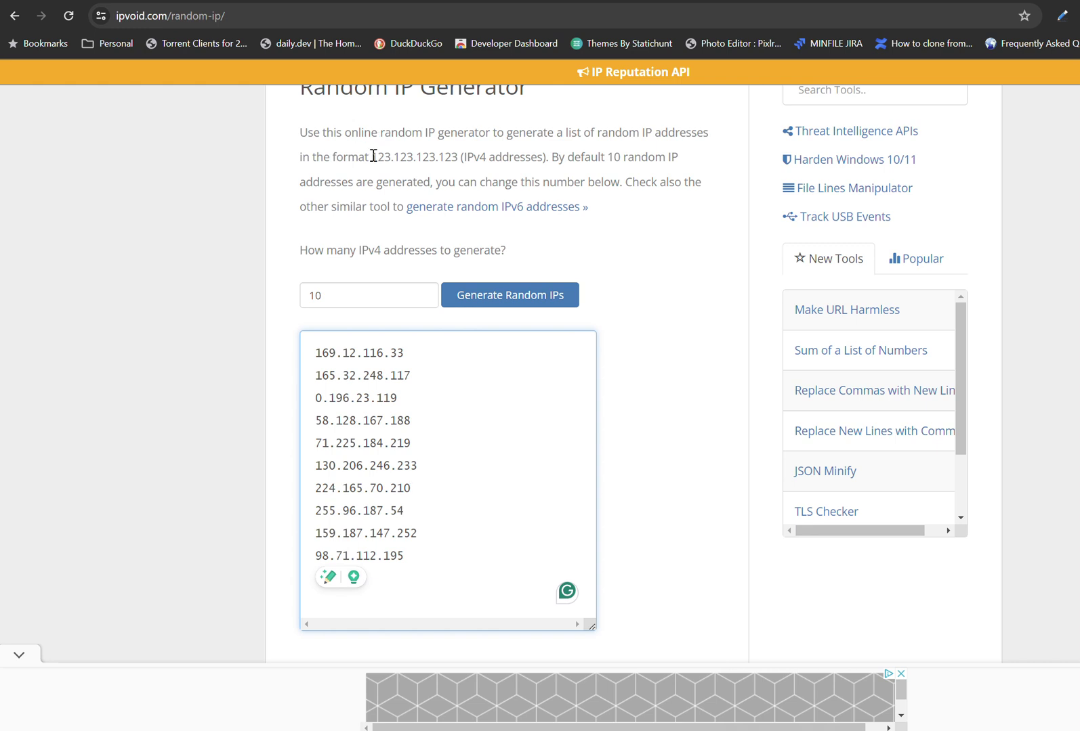
Select the sample address 123.123.123.123 in the description, then clear the selection
drag(371, 156, 457, 157)
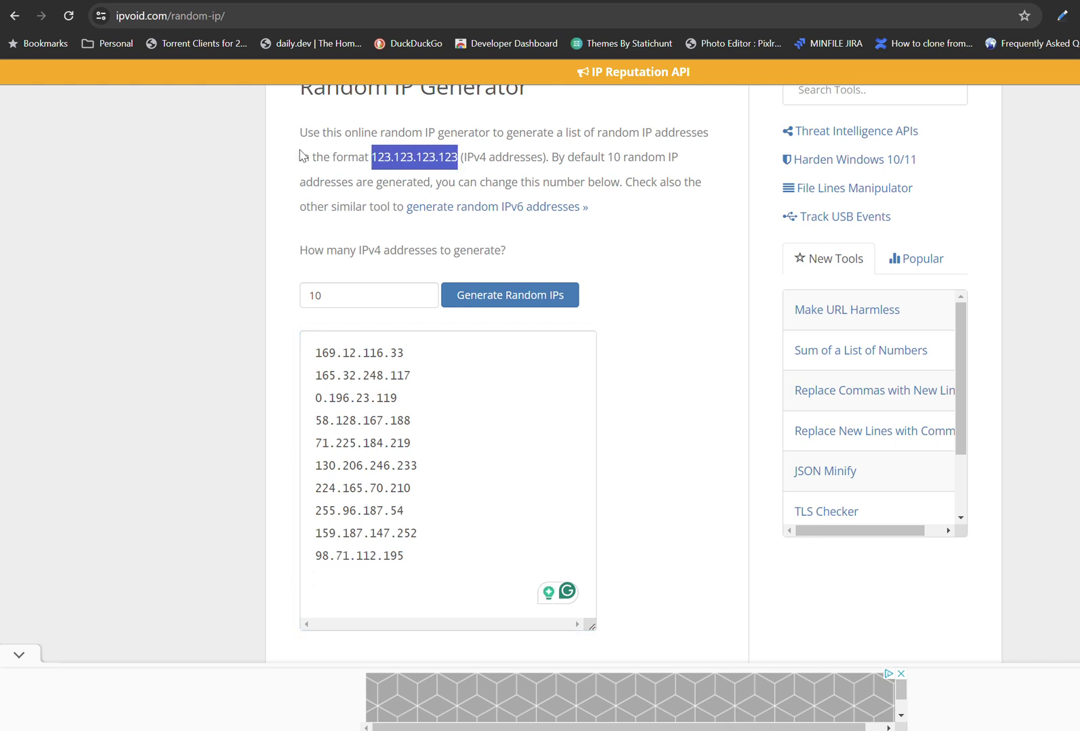
click(458, 489)
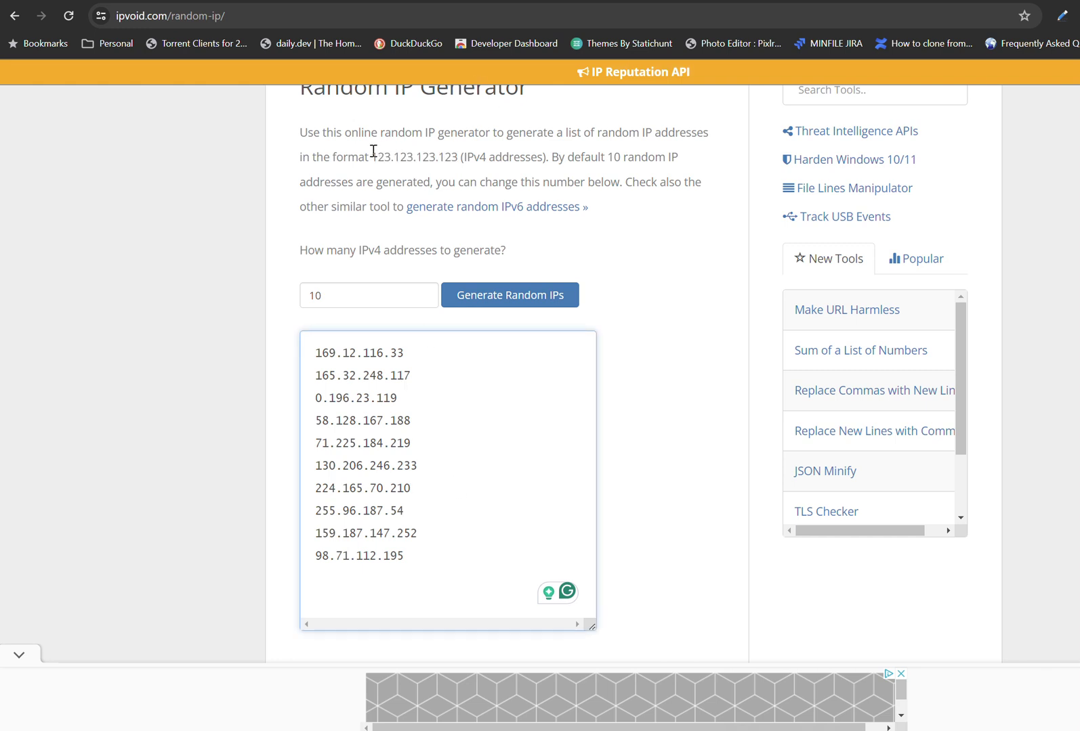
drag(373, 150, 459, 158)
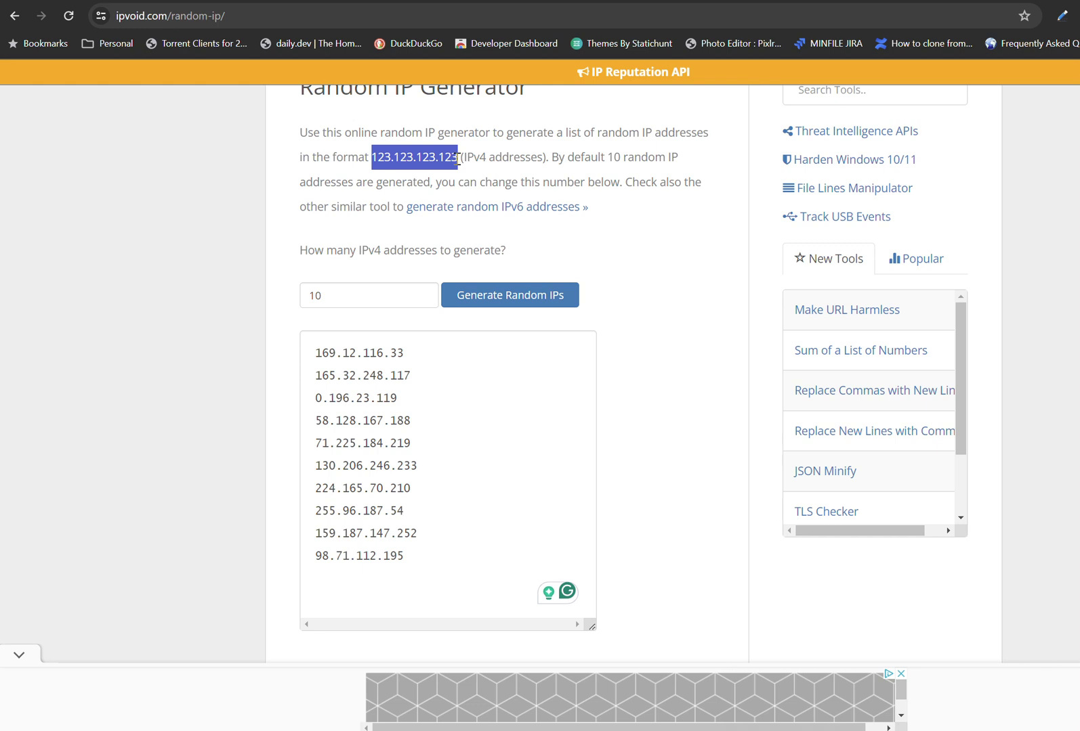
click(458, 158)
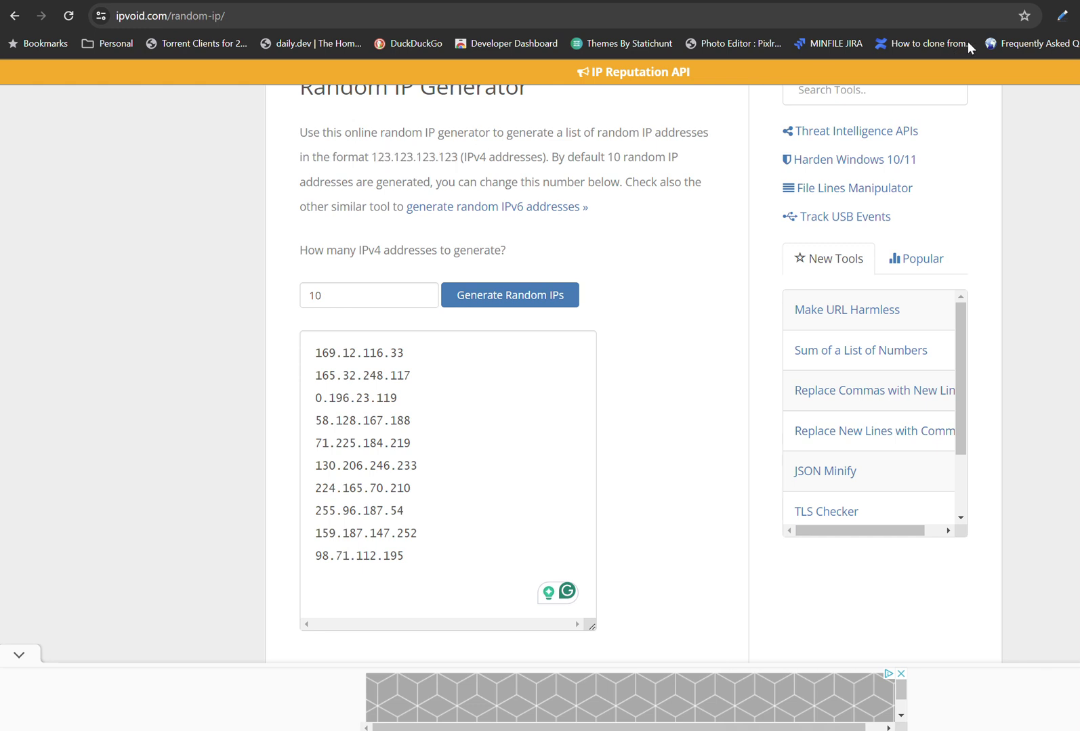
Uncheck Input/TextArea for the IP rule so only the page text's 3 matches are highlighted
click(1058, 18)
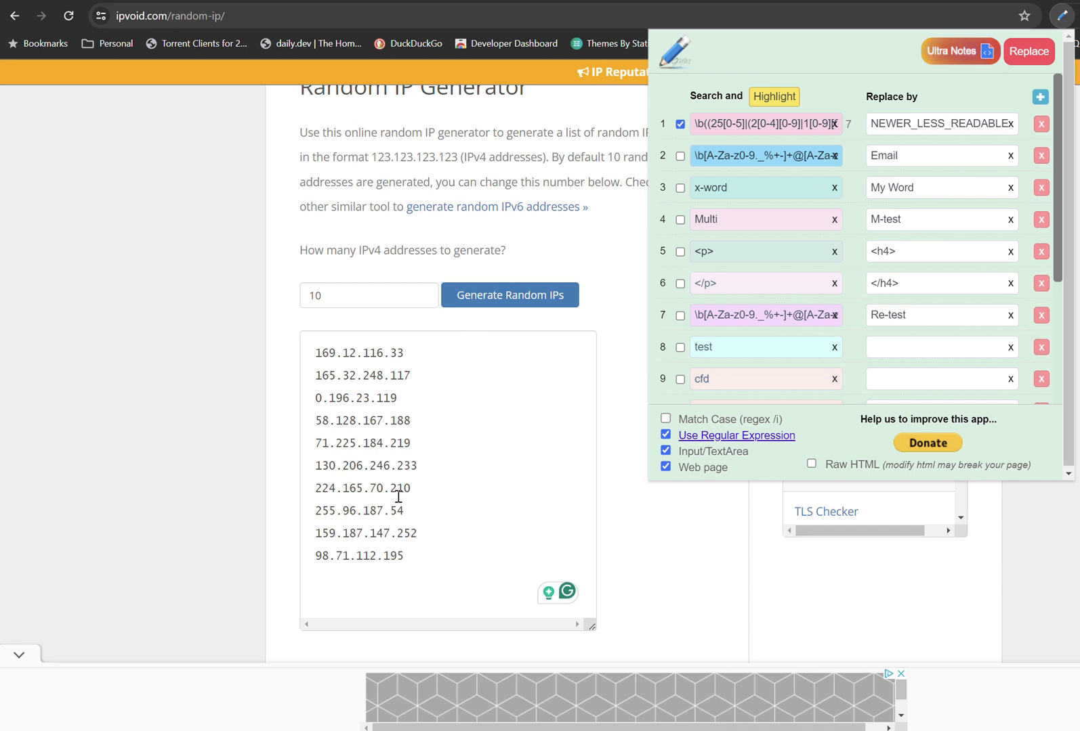
click(770, 99)
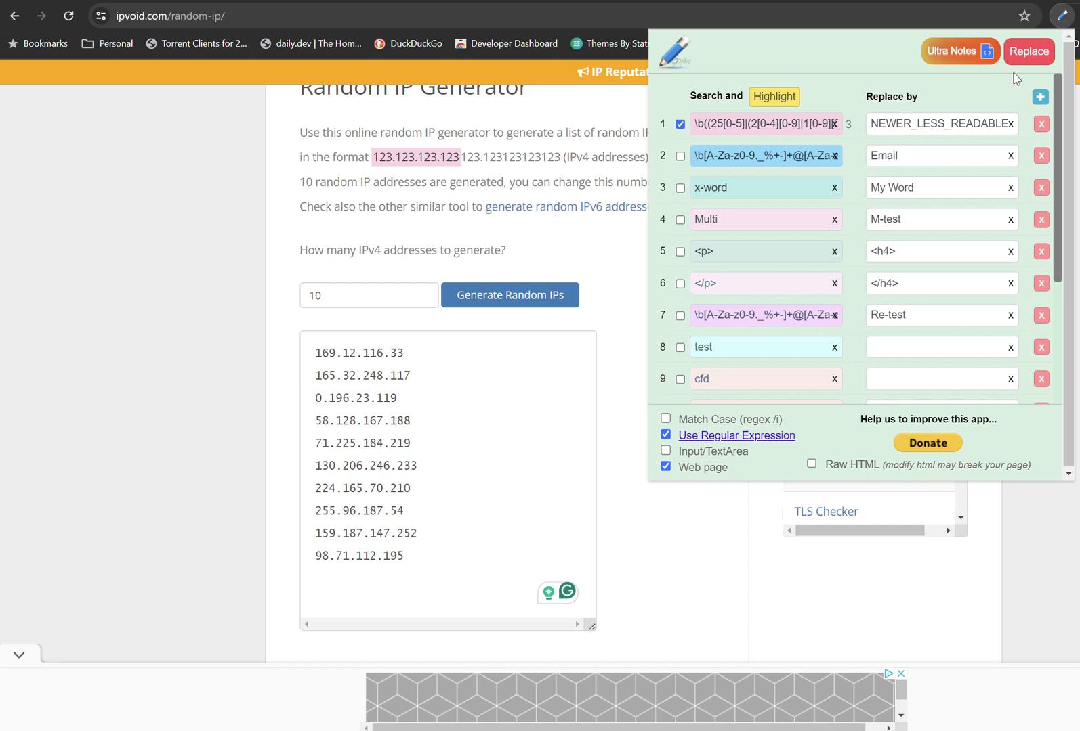
Replace the description's sample IP, then re-enable Input/TextArea matching
click(1028, 54)
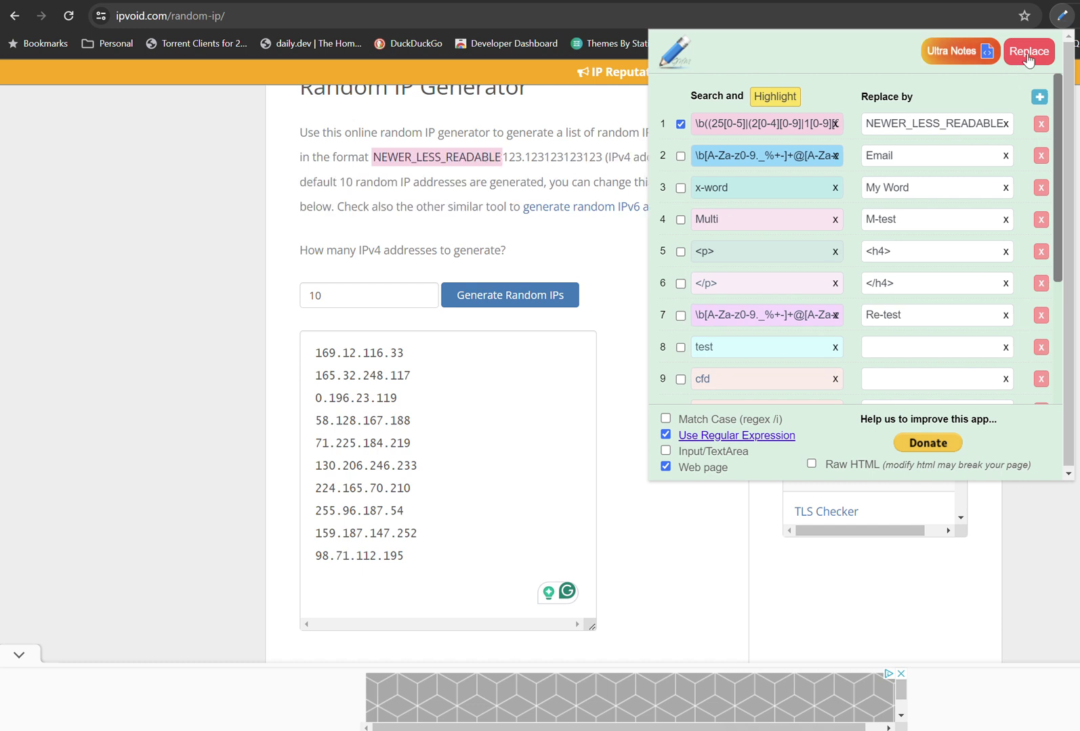
click(730, 456)
click(726, 453)
click(726, 453)
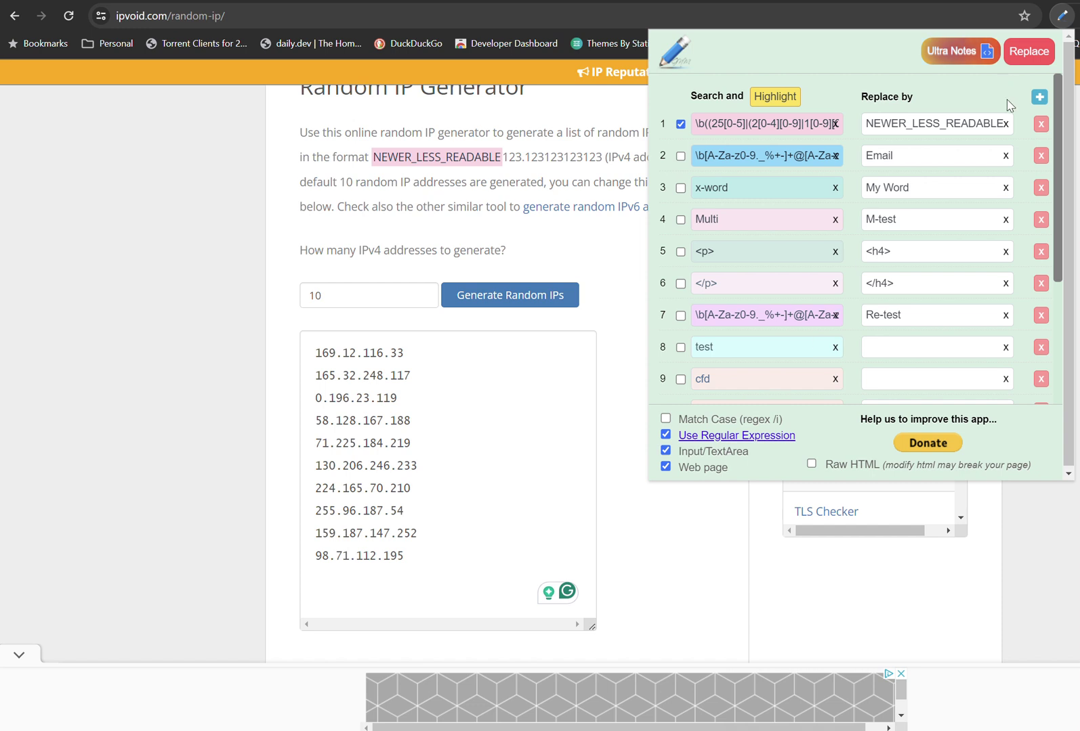
Replace all ten generated IPs with NEWER_LESS_READABLE and inspect the replaced lines
drag(873, 128, 960, 128)
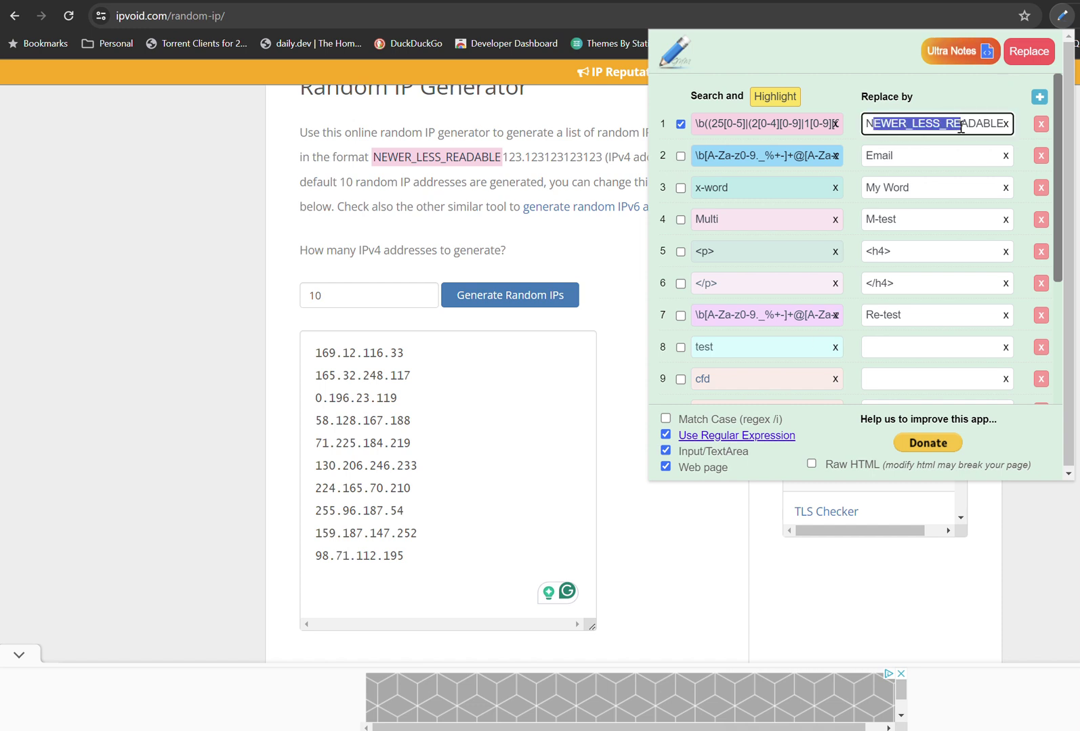
click(1030, 52)
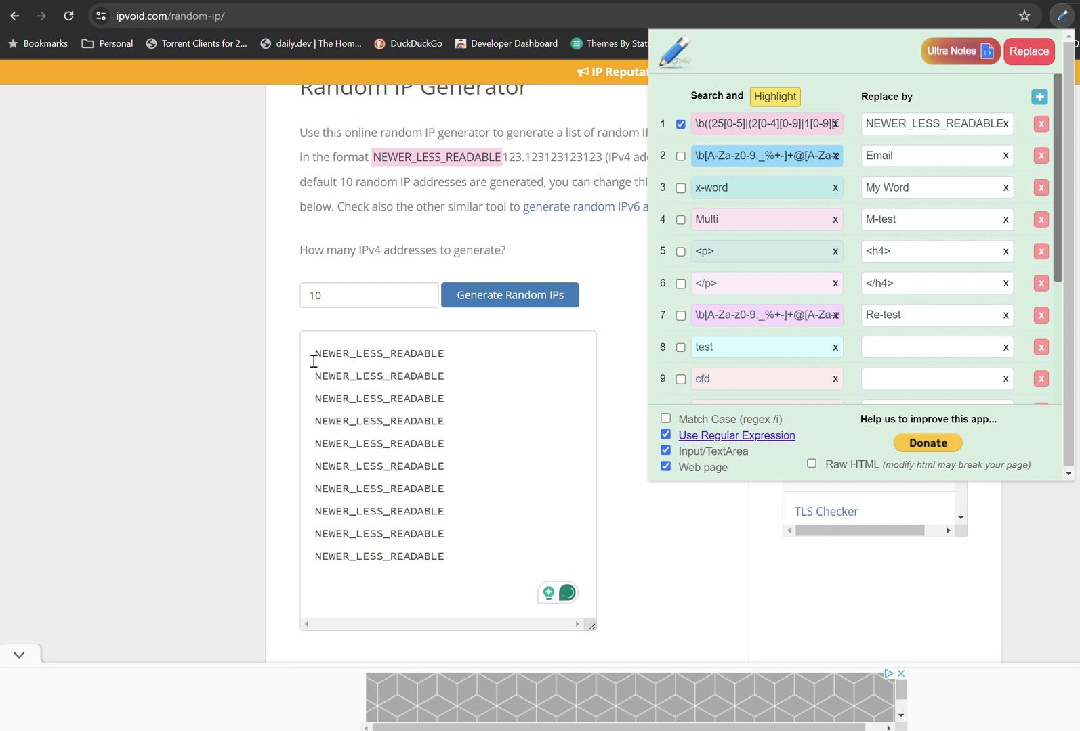
drag(475, 544, 342, 411)
click(344, 415)
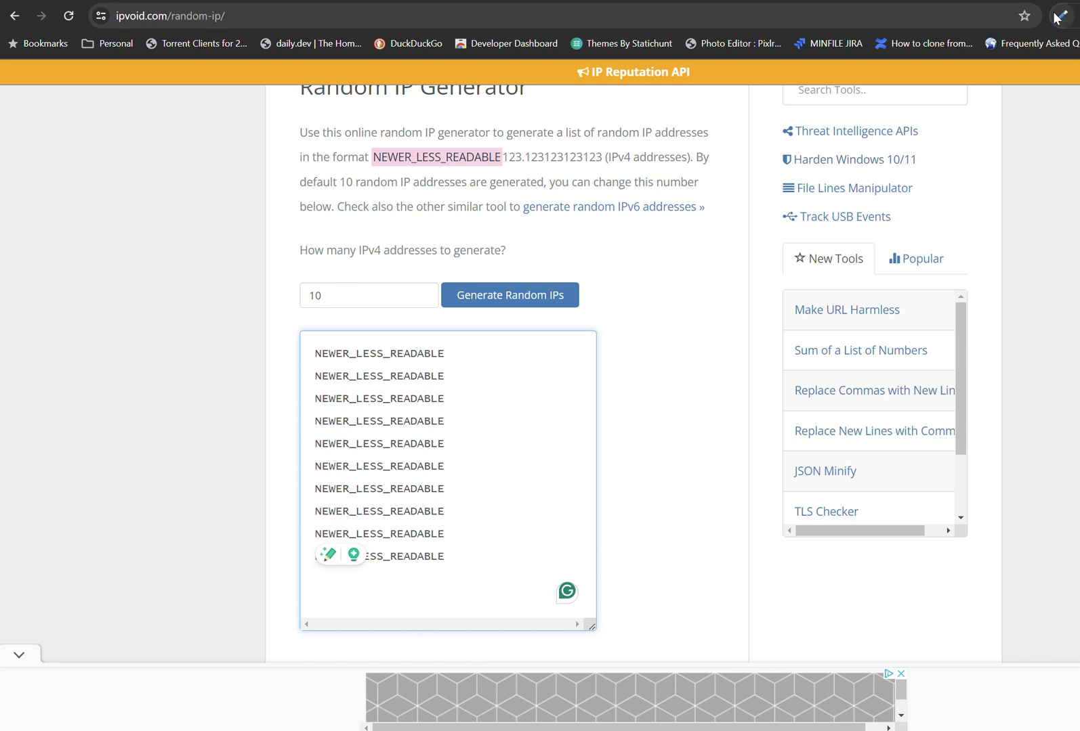
Switch to the localhost regex blog post and briefly show the X Word Replacer rule list
click(993, 0)
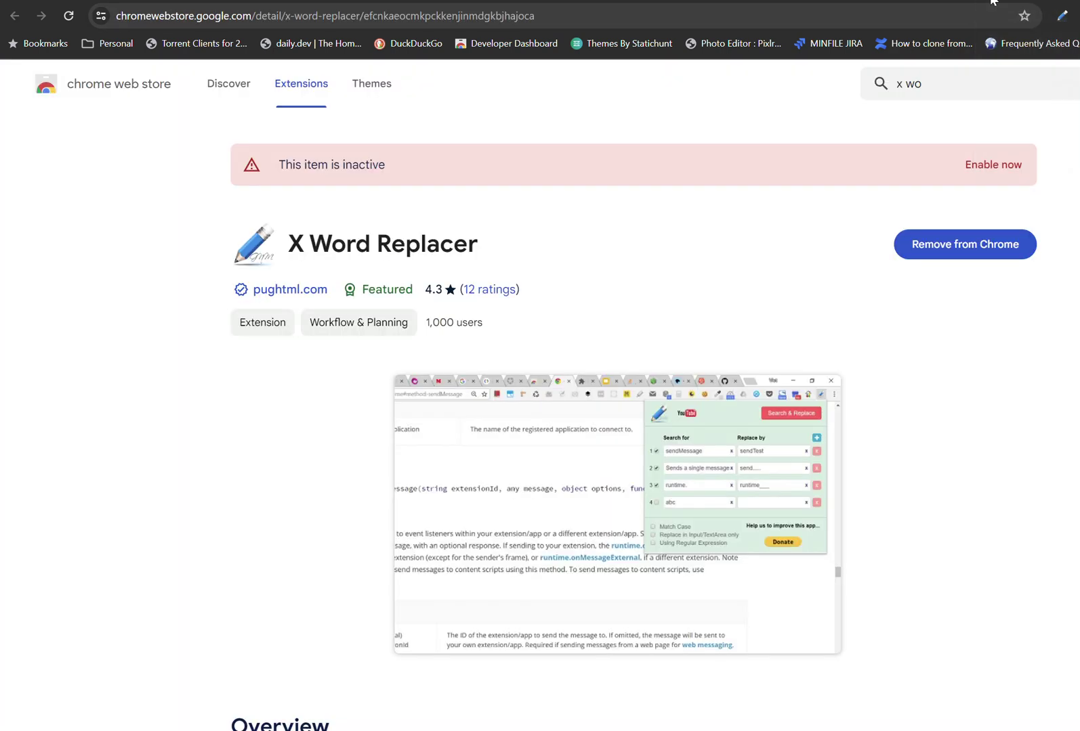
click(955, 0)
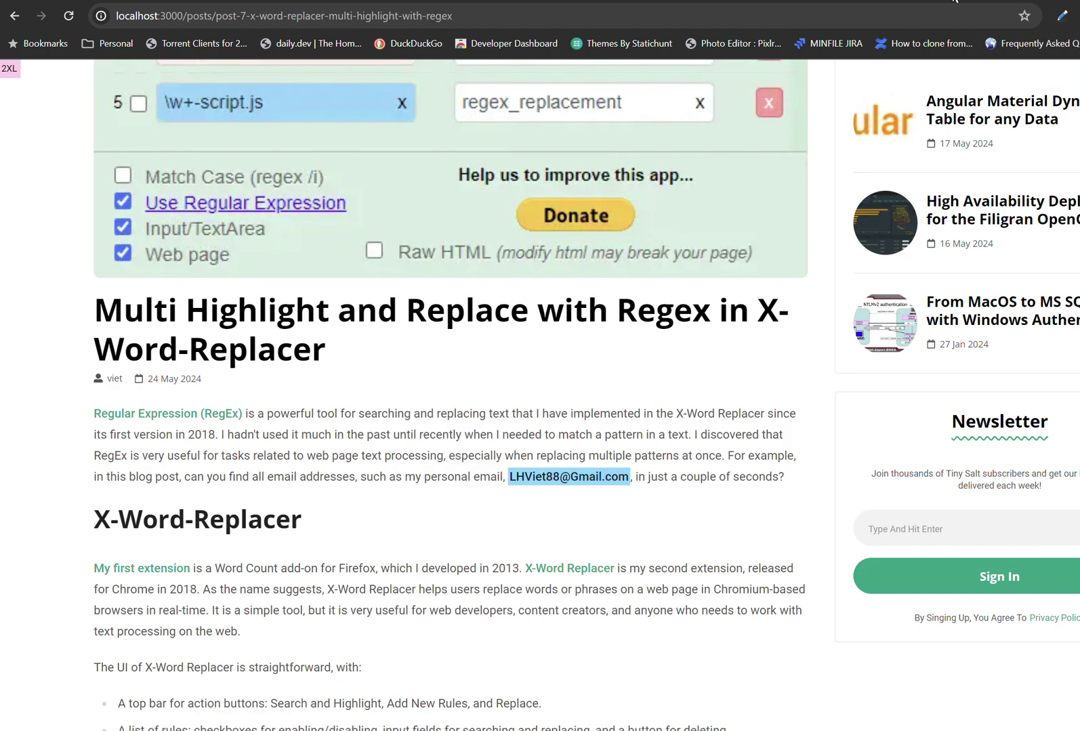
click(1061, 15)
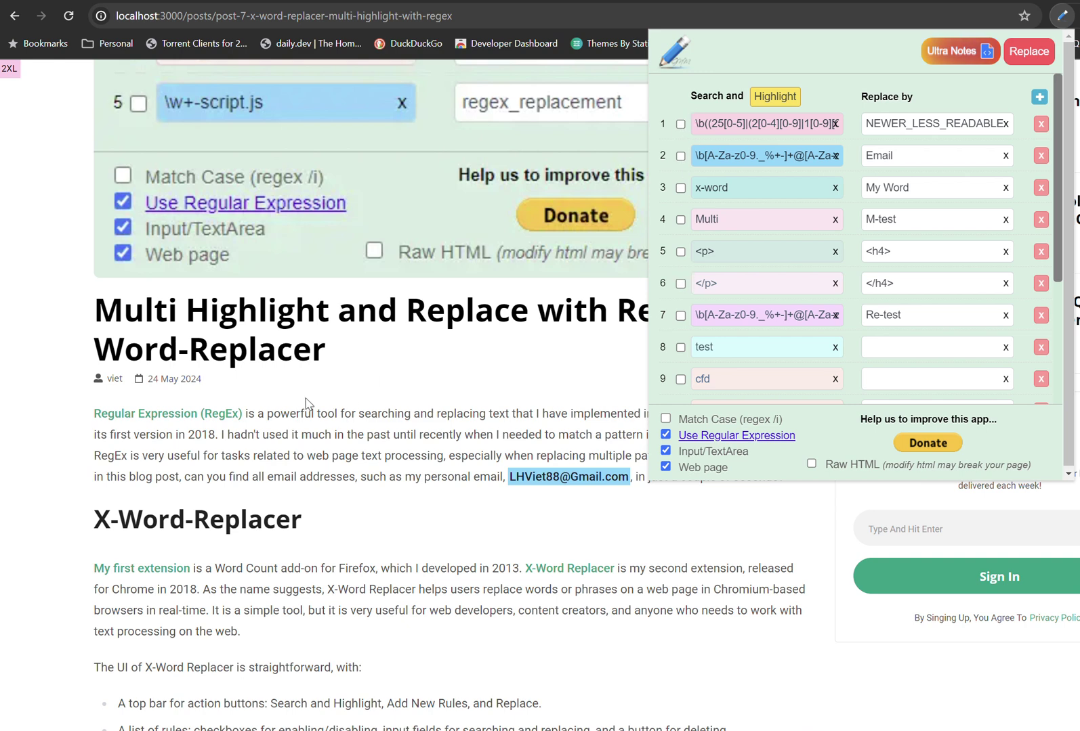
click(270, 417)
Select parts of the title and intro paragraph showing the highlighted e-mail address
drag(270, 418, 365, 452)
click(366, 452)
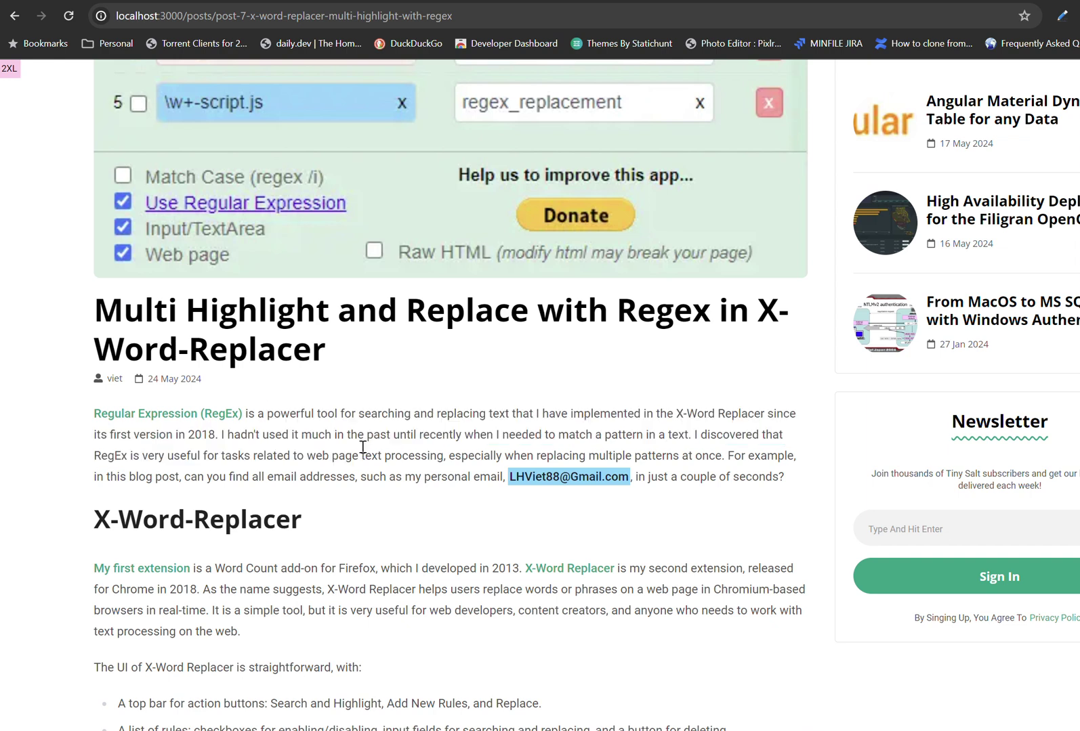
drag(304, 427, 411, 476)
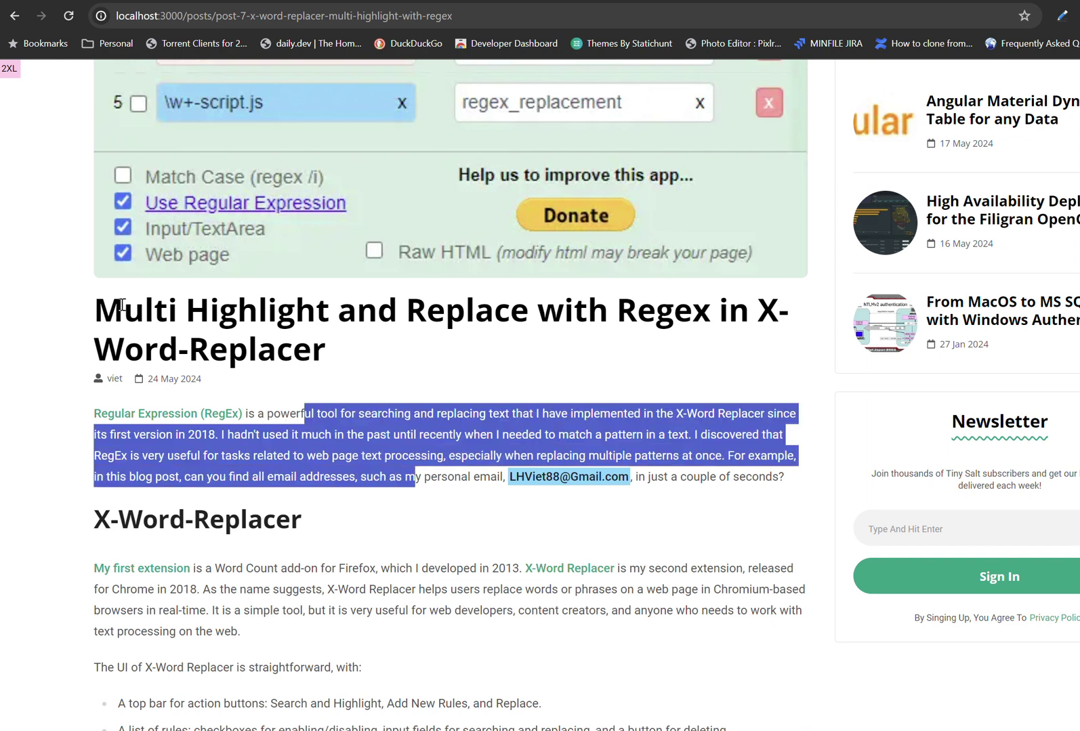
drag(122, 305, 268, 341)
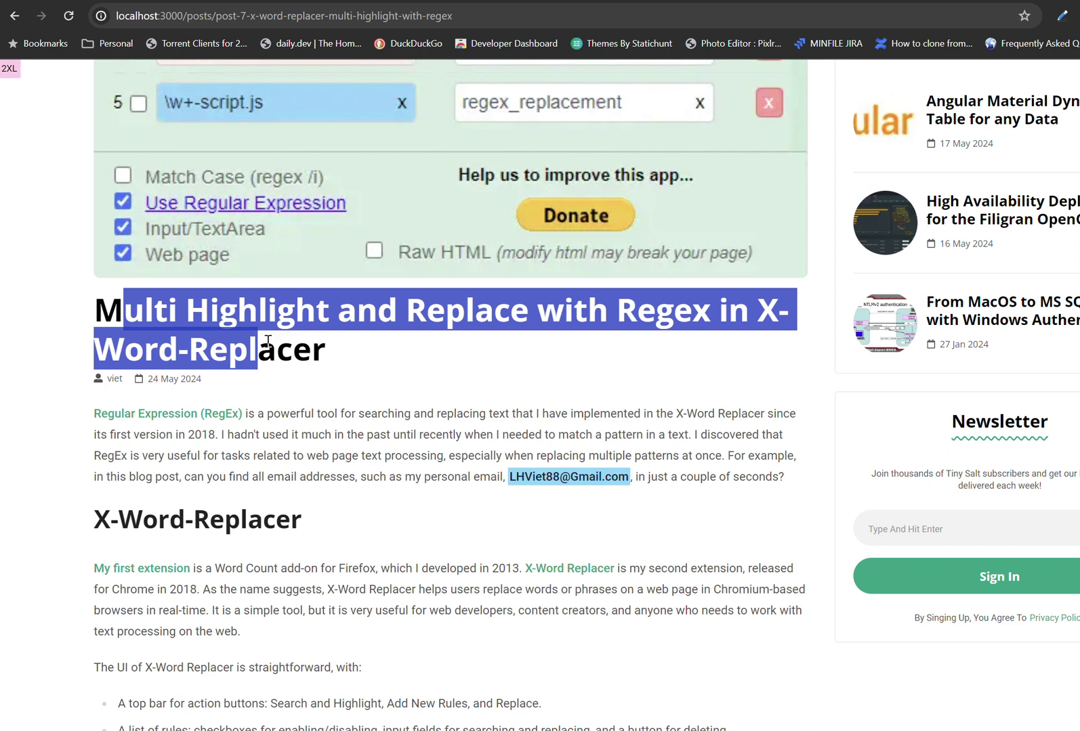
click(377, 474)
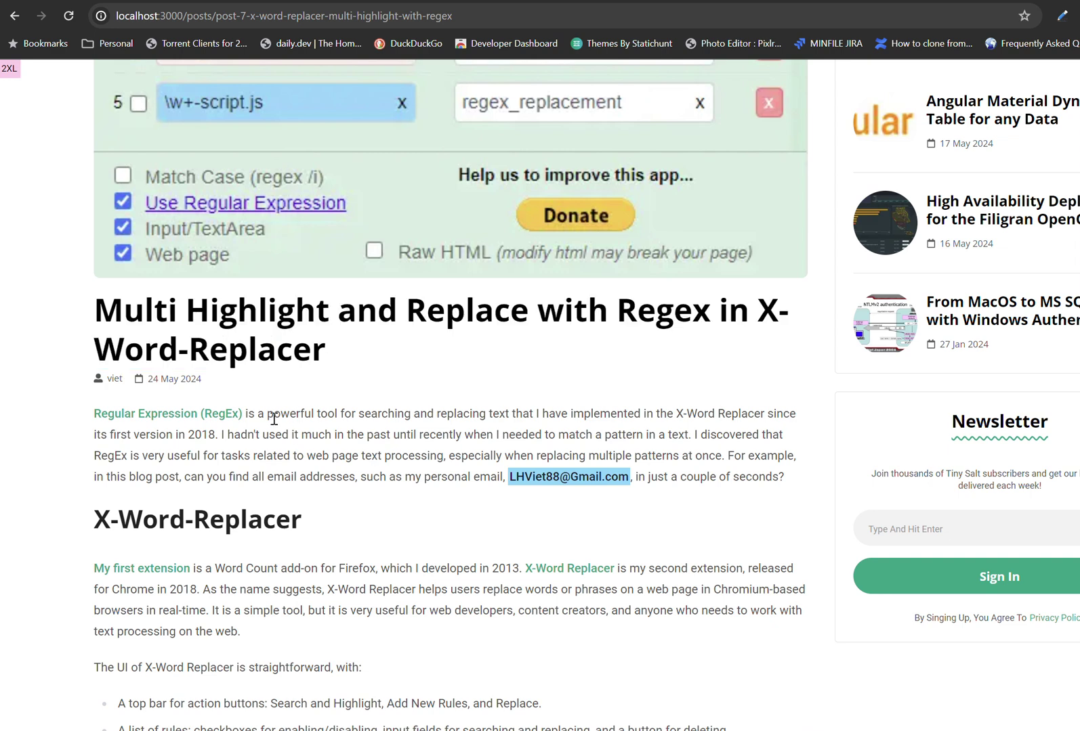
drag(272, 414, 410, 460)
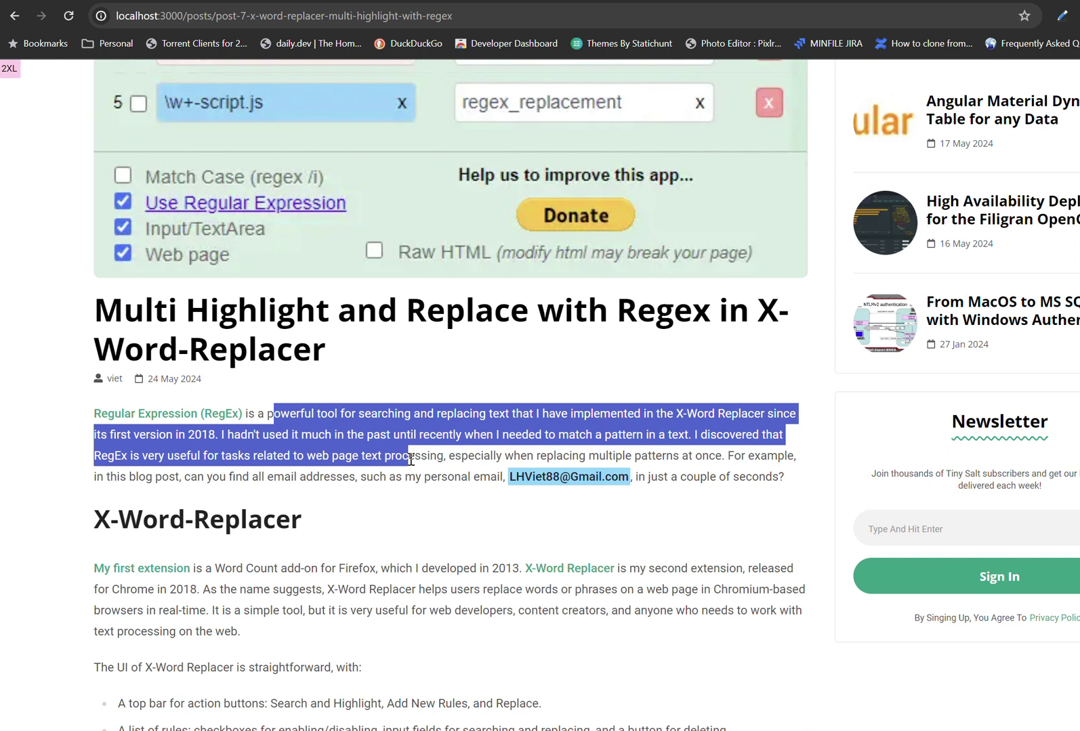
click(410, 460)
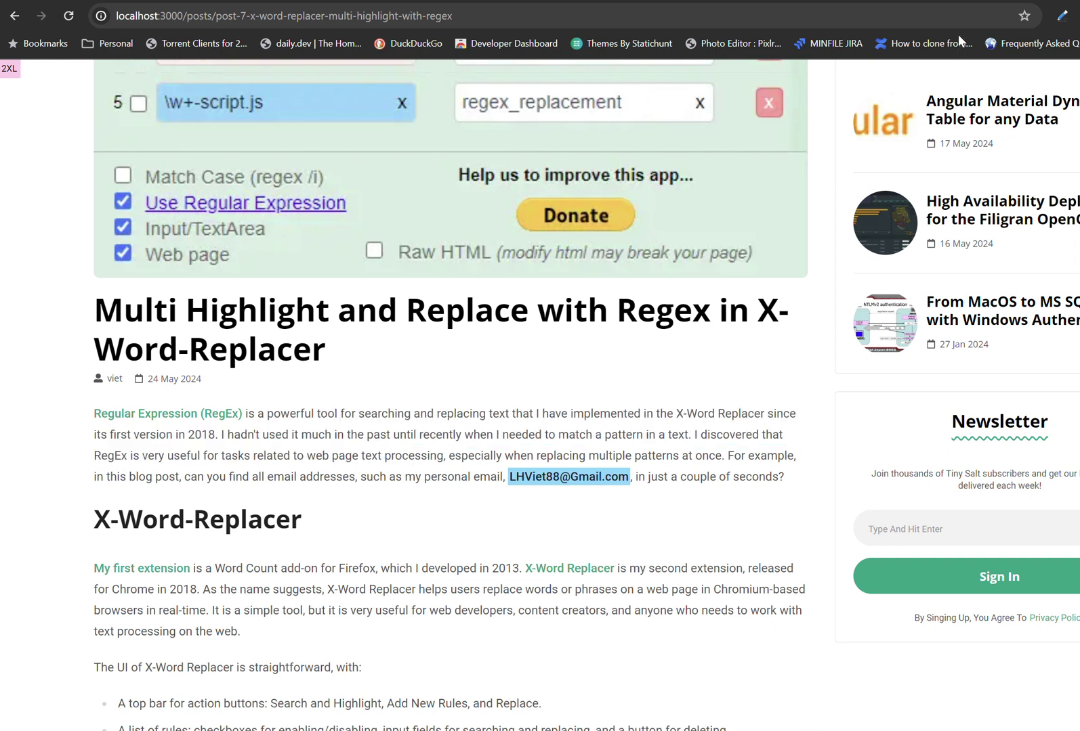
Enable the <p>→<h4> and </p>→</h4> rules with Raw HTML and replace on the blog post
click(1062, 16)
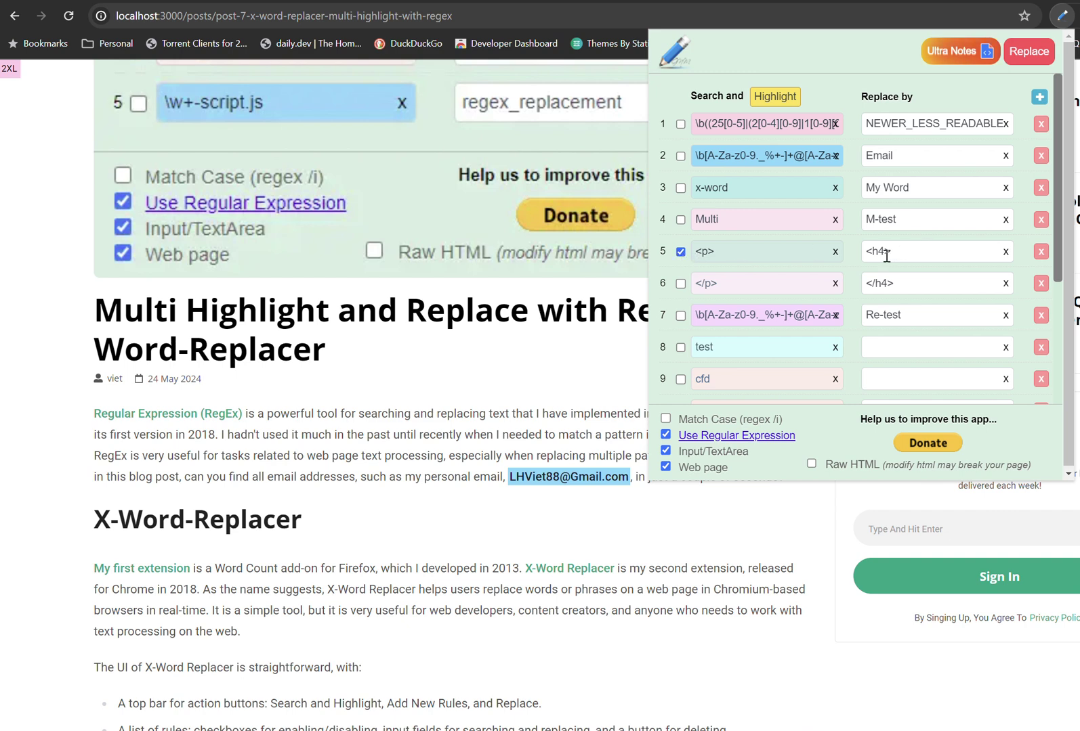
click(680, 285)
click(1029, 52)
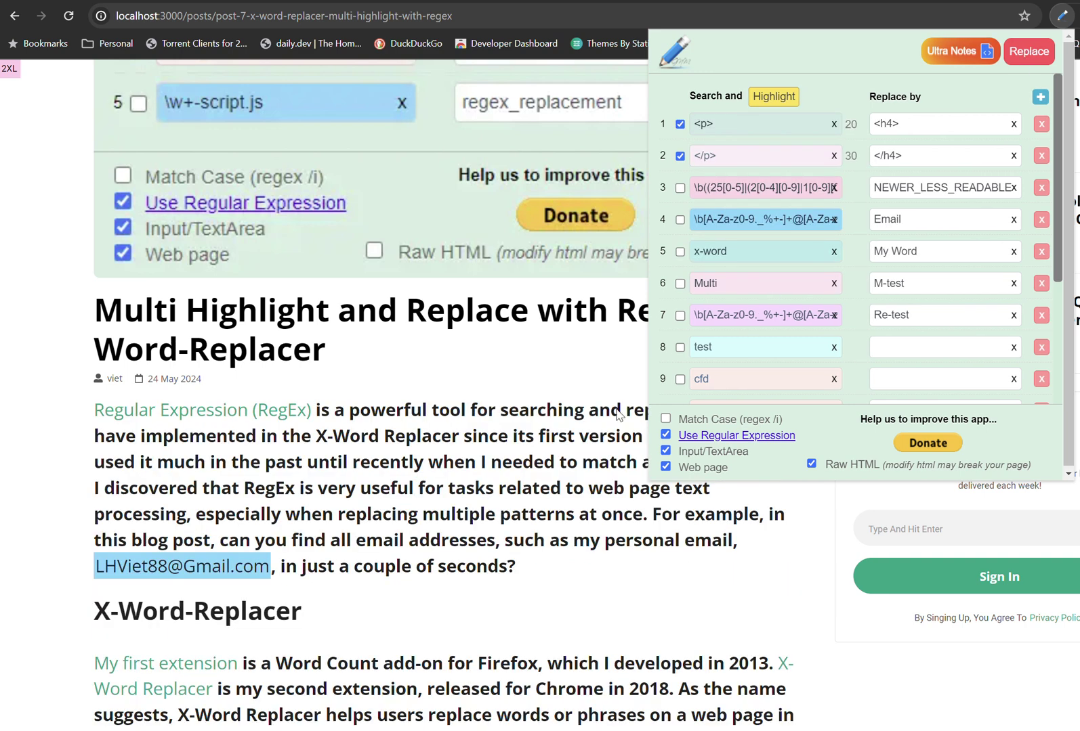
click(537, 457)
drag(323, 443, 599, 436)
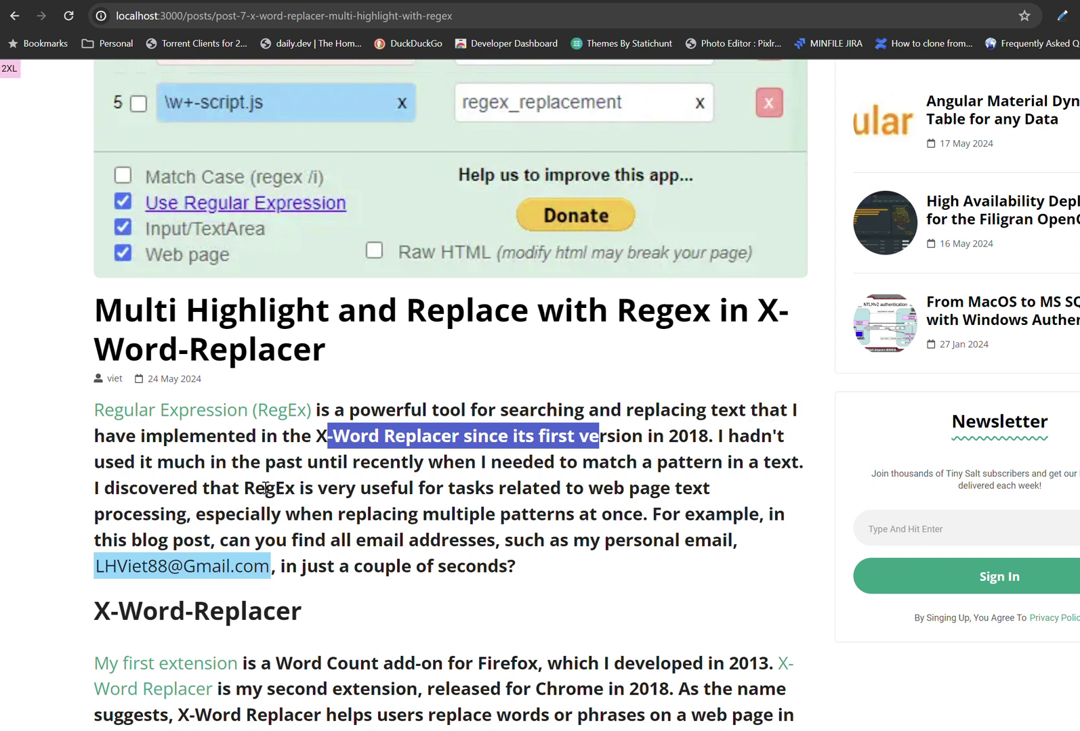
drag(265, 487, 616, 492)
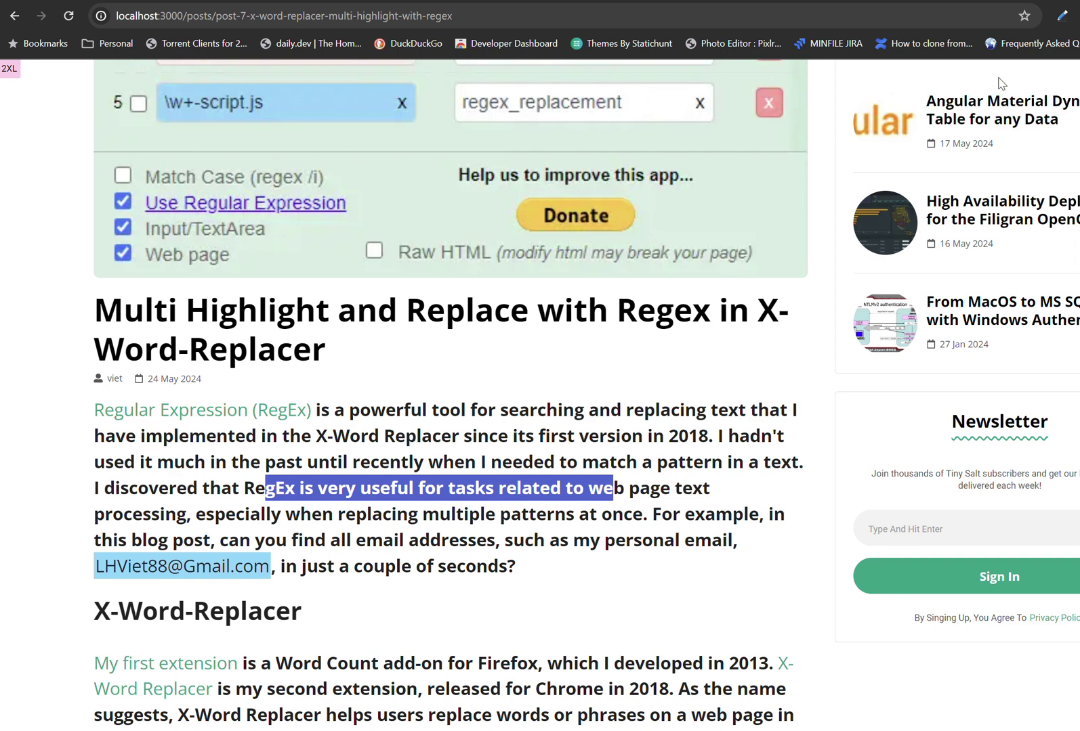
click(1061, 16)
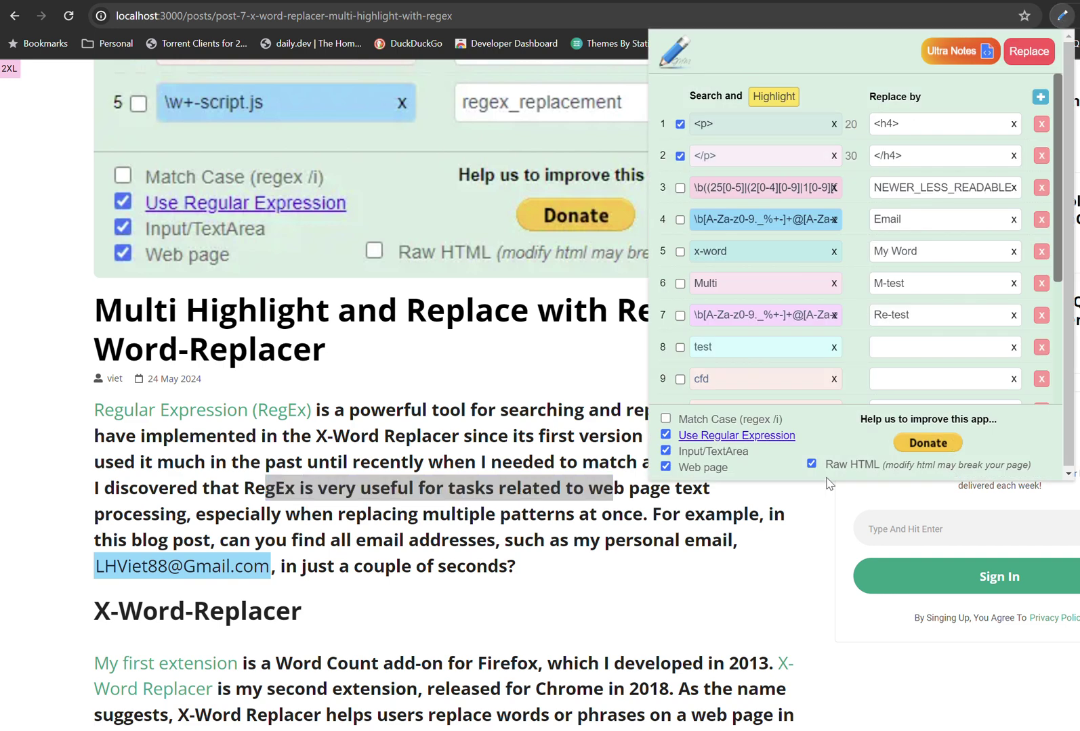